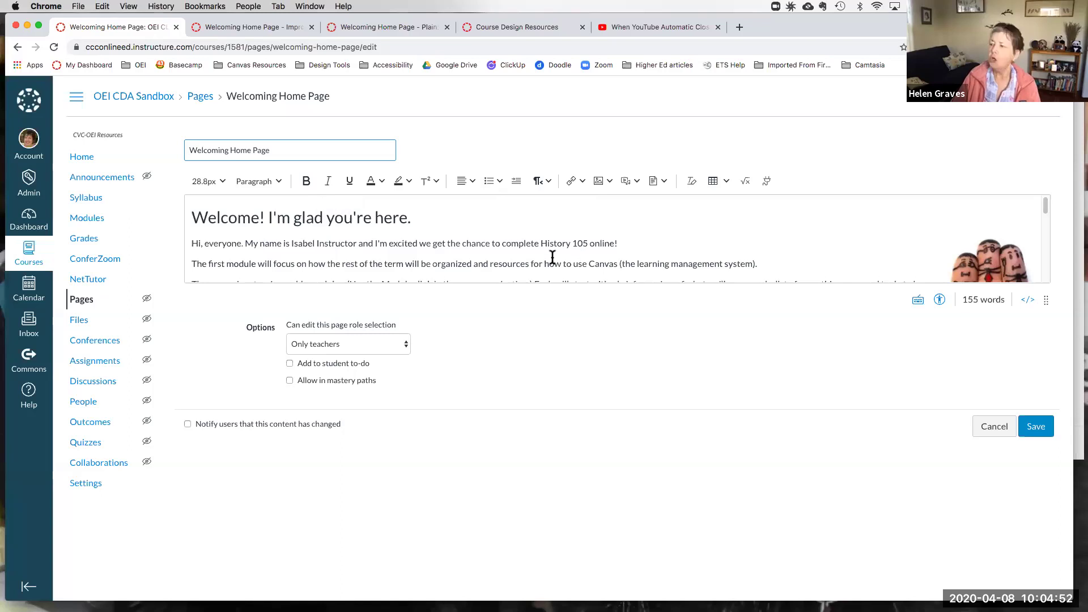
Step: Compare the Plain and Improper versions of the Welcoming Home Page, examining their headings, lists, highlighted text and images
{"action": "left_click_drag", "start_coordinate": [1048, 302], "coordinate": [1035, 371]}
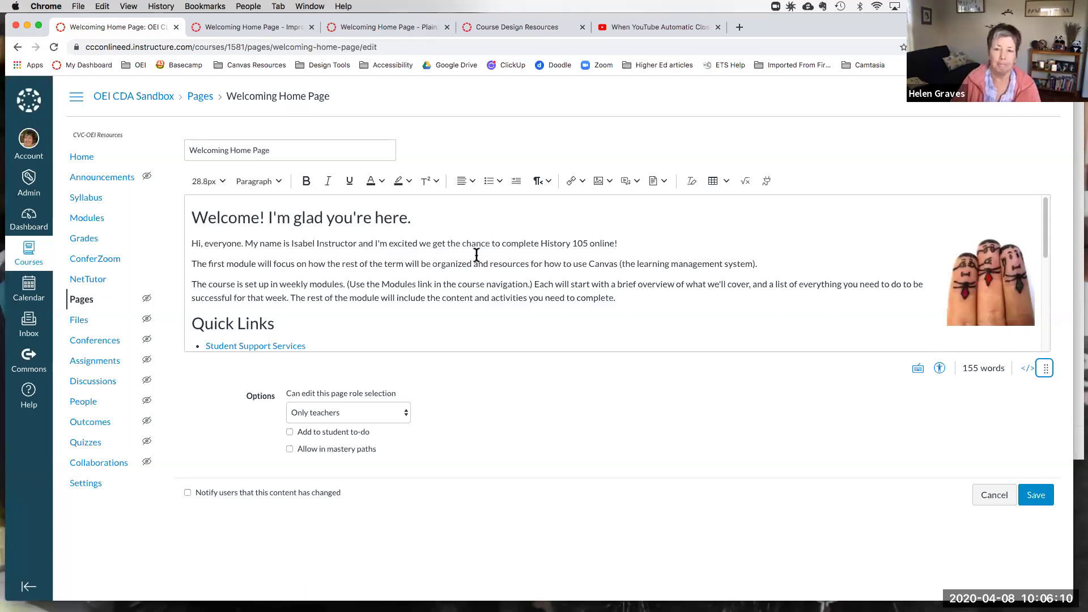
{"action": "key", "text": "super+3"}
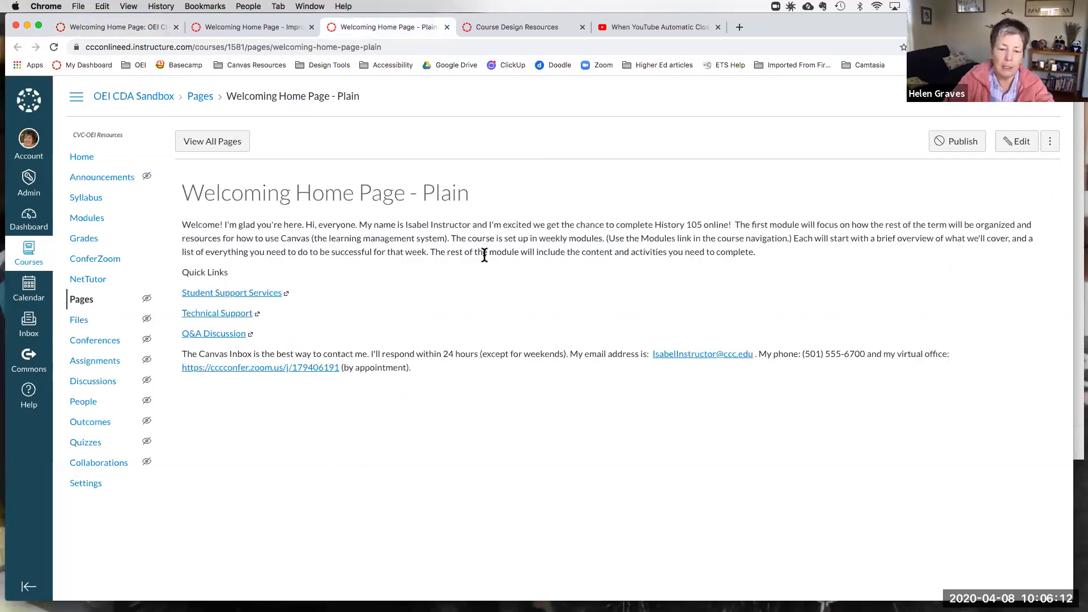
{"action": "key", "text": "super+equal"}
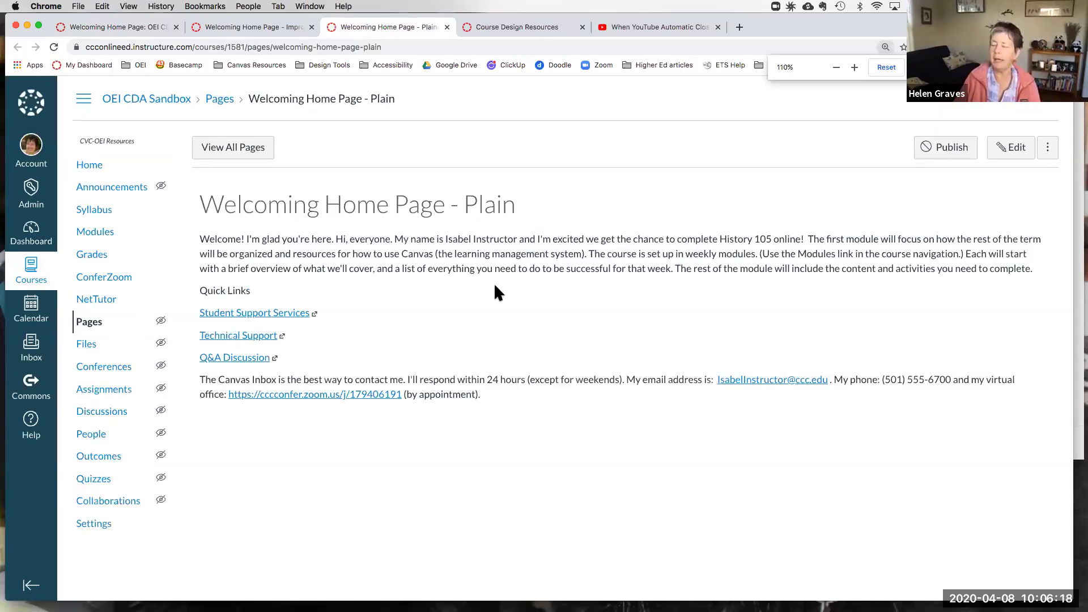
{"action": "key", "text": "super+equal"}
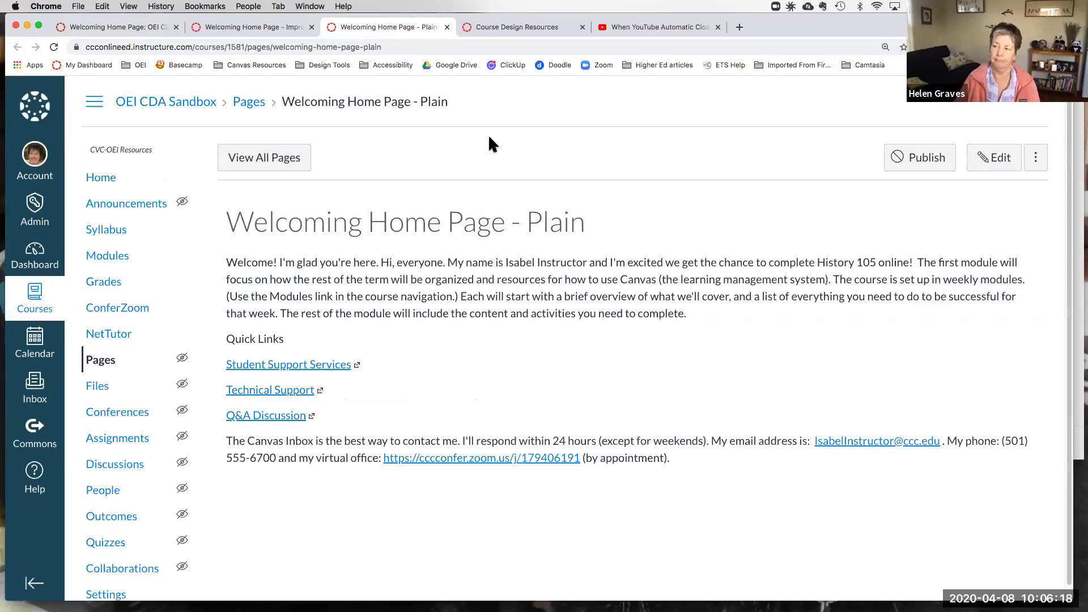
{"action": "left_click", "coordinate": [267, 25]}
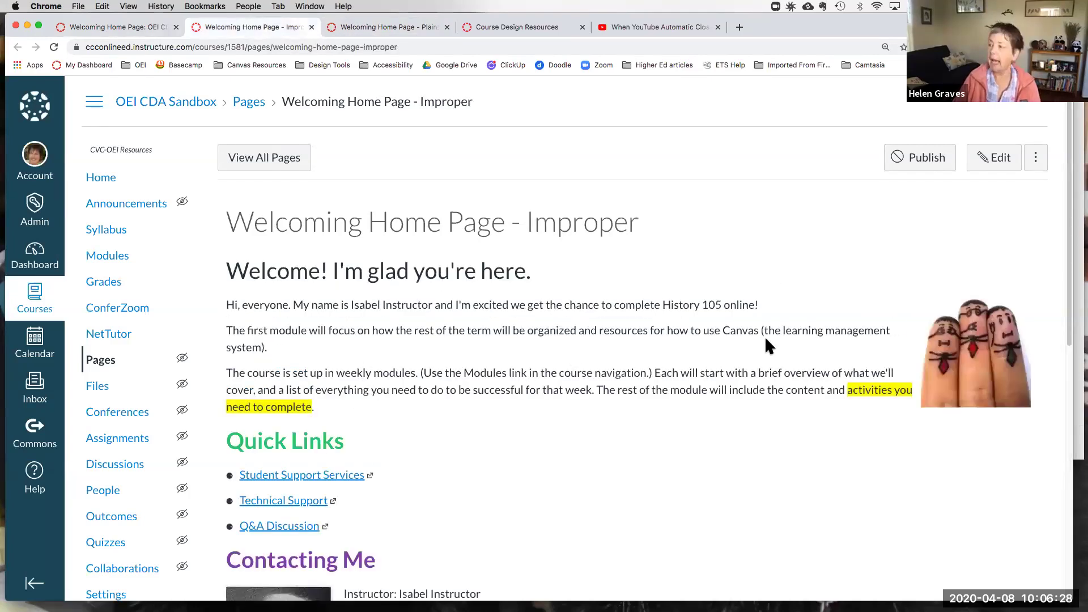
{"action": "scroll", "coordinate": [471, 407], "scroll_direction": "down", "scroll_amount": 2}
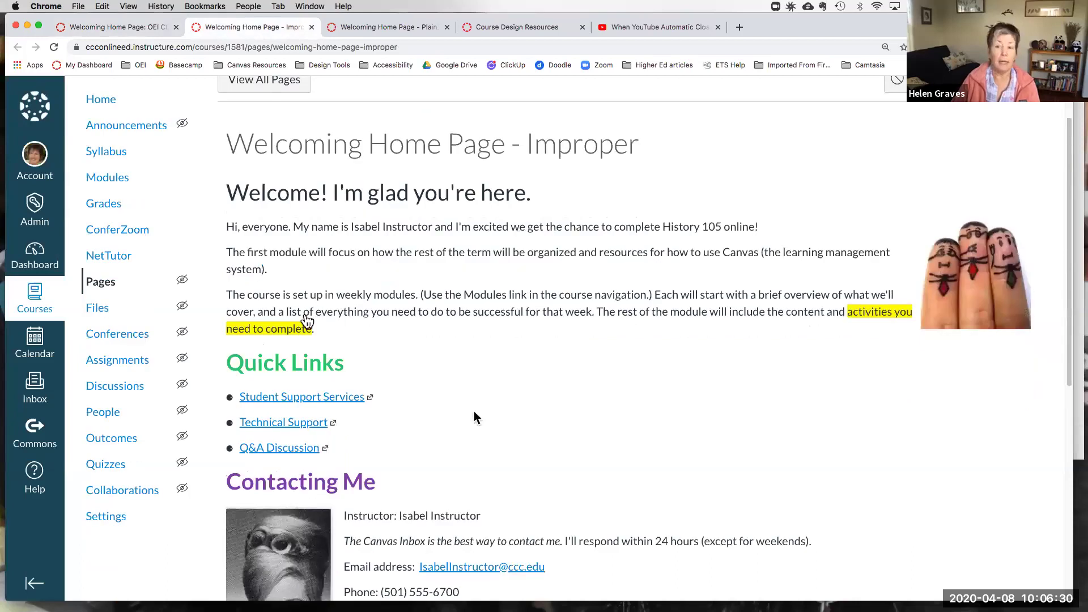
{"action": "scroll", "coordinate": [475, 417], "scroll_direction": "down", "scroll_amount": 2}
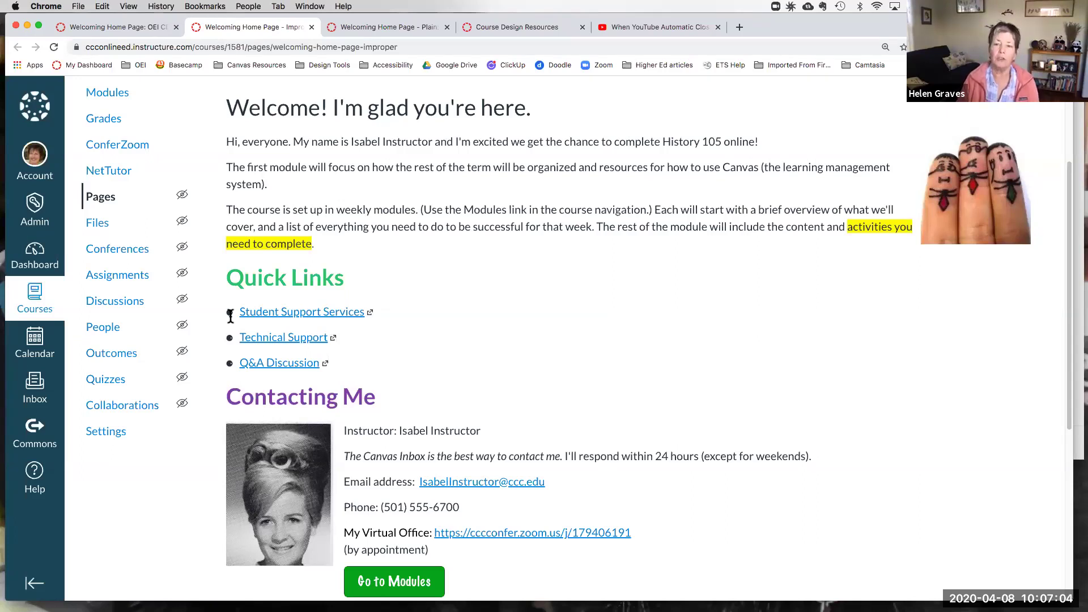
{"action": "left_click", "coordinate": [413, 29]}
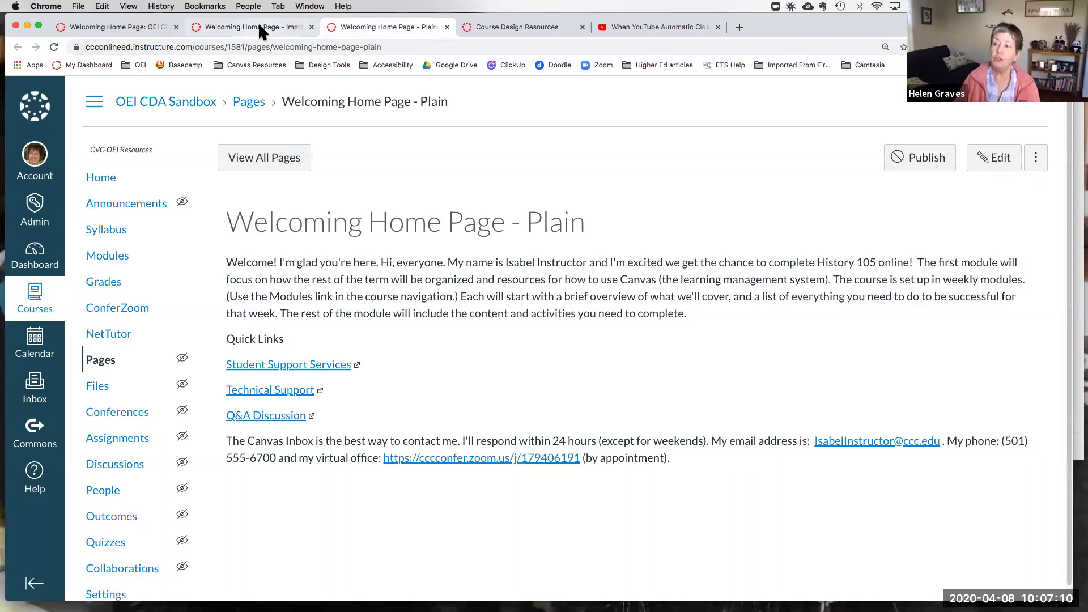
{"action": "left_click", "coordinate": [262, 28]}
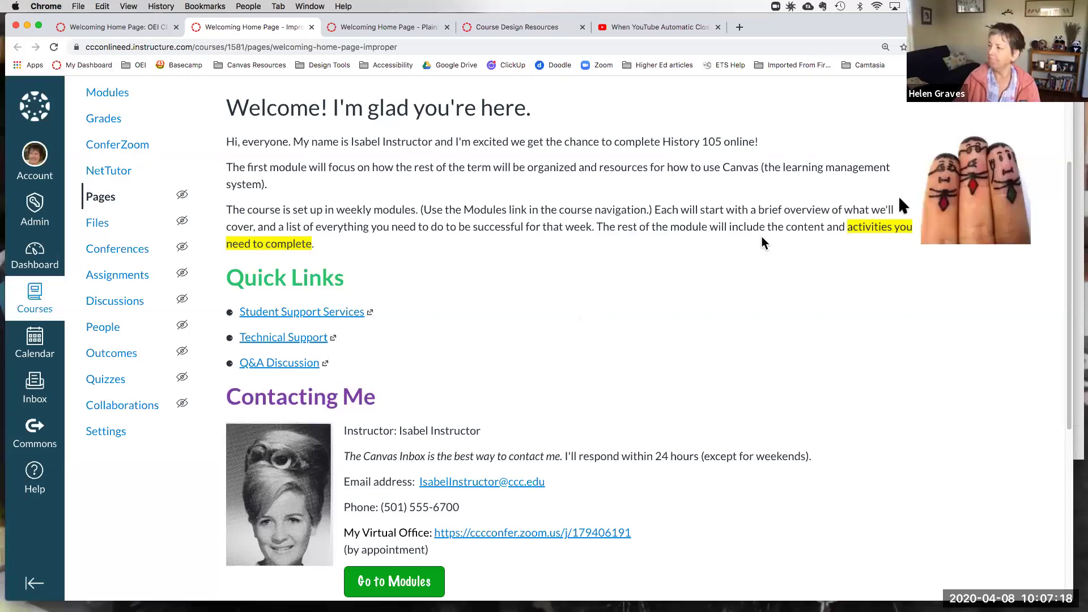
{"action": "scroll", "coordinate": [1002, 161], "scroll_direction": "up", "scroll_amount": 1}
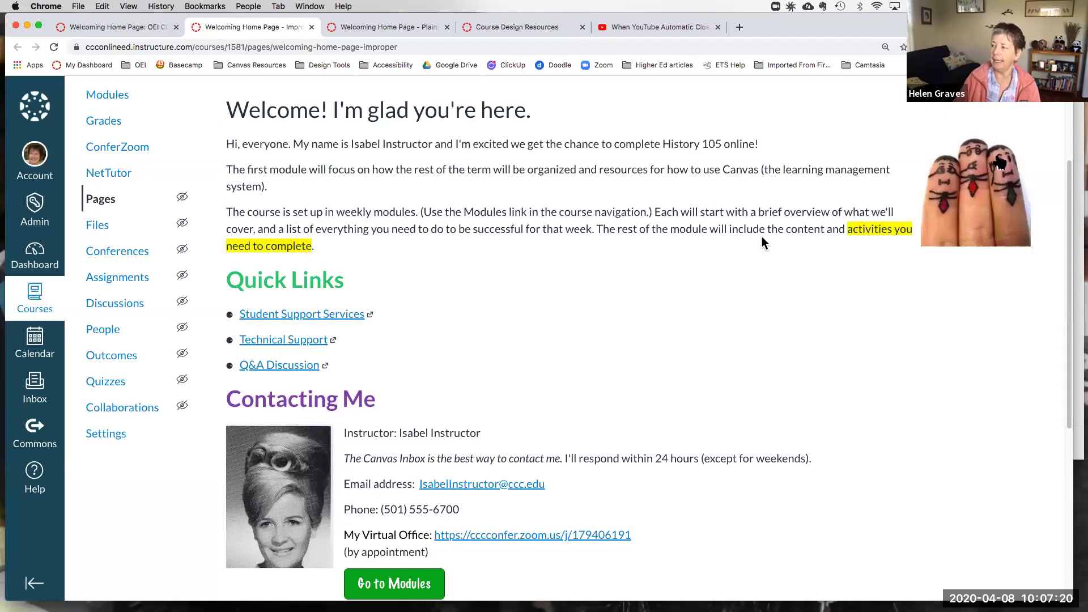
{"action": "scroll", "coordinate": [713, 208], "scroll_direction": "up", "scroll_amount": 5}
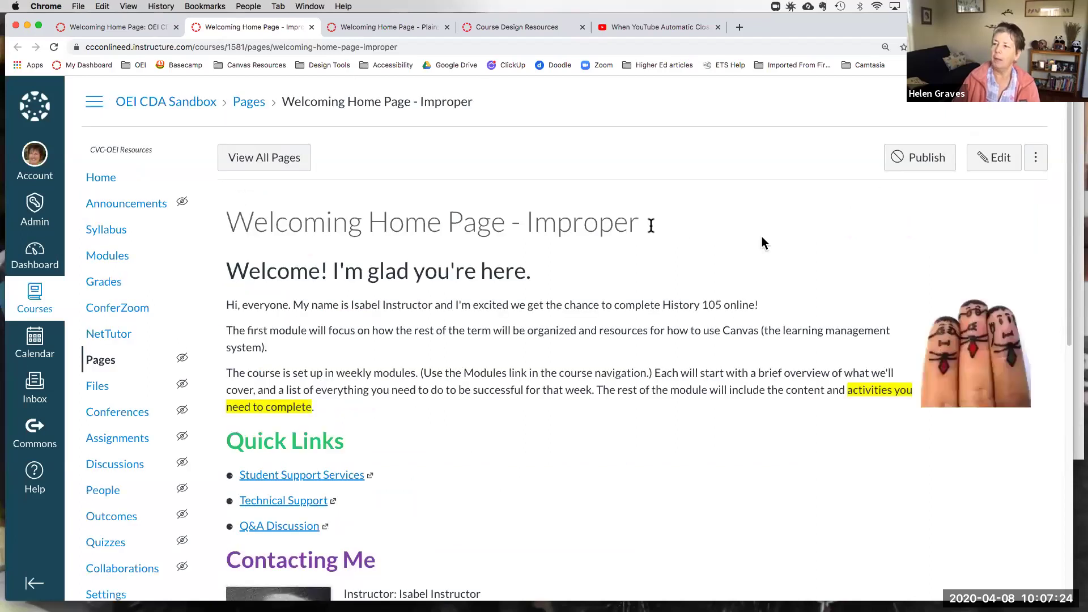
Step: Open the Improper page for editing, enlarge the editing area, and format the line "Welcome! I'm glad you're here." as Heading 2
{"action": "left_click", "coordinate": [994, 158]}
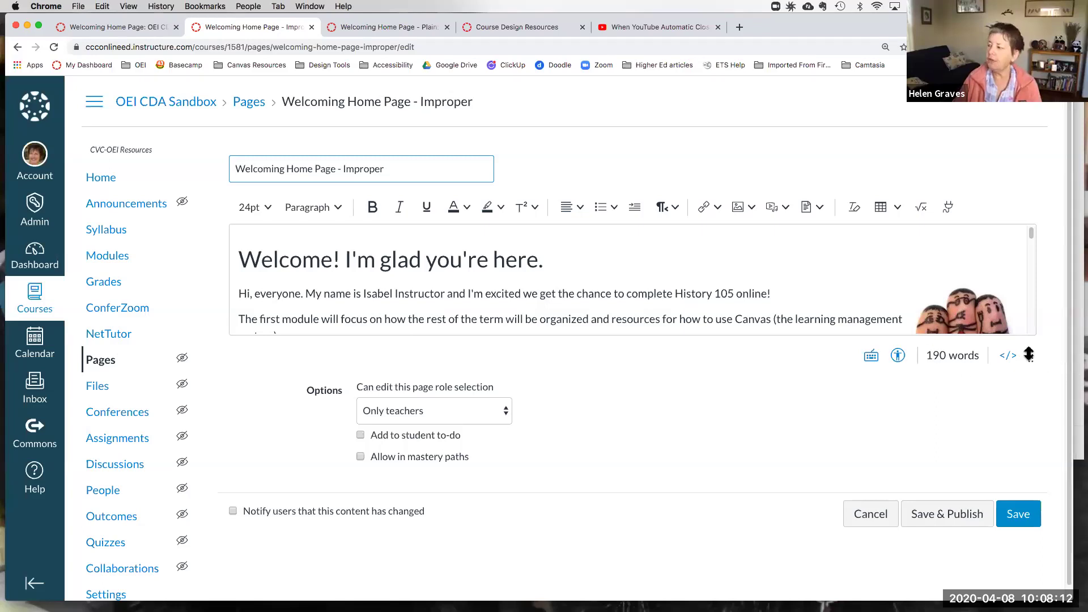
{"action": "left_click_drag", "start_coordinate": [1031, 355], "coordinate": [1031, 399]}
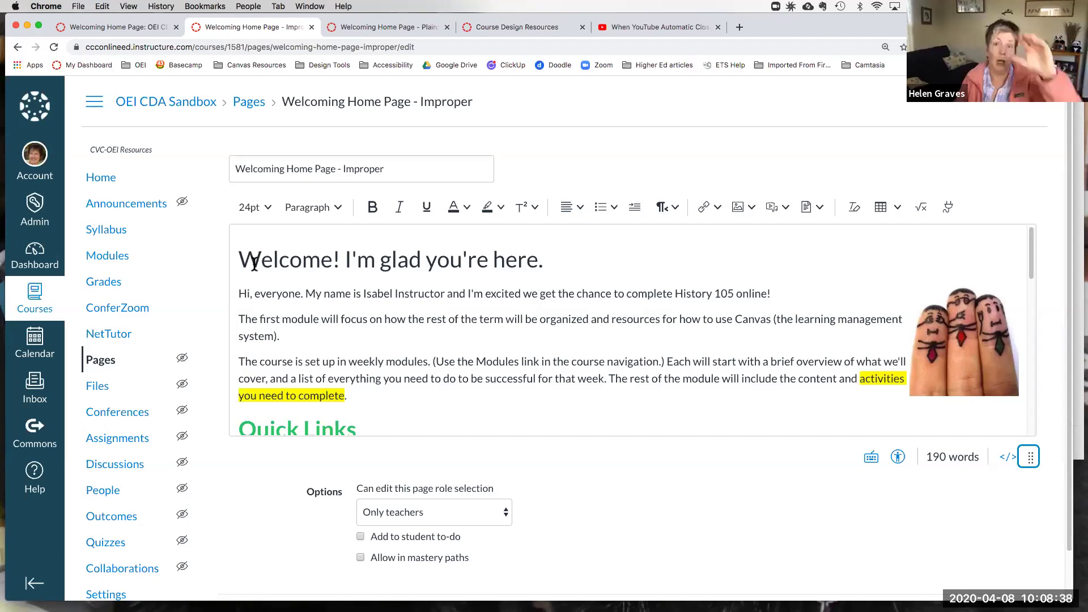
{"action": "left_click_drag", "start_coordinate": [255, 264], "coordinate": [546, 265]}
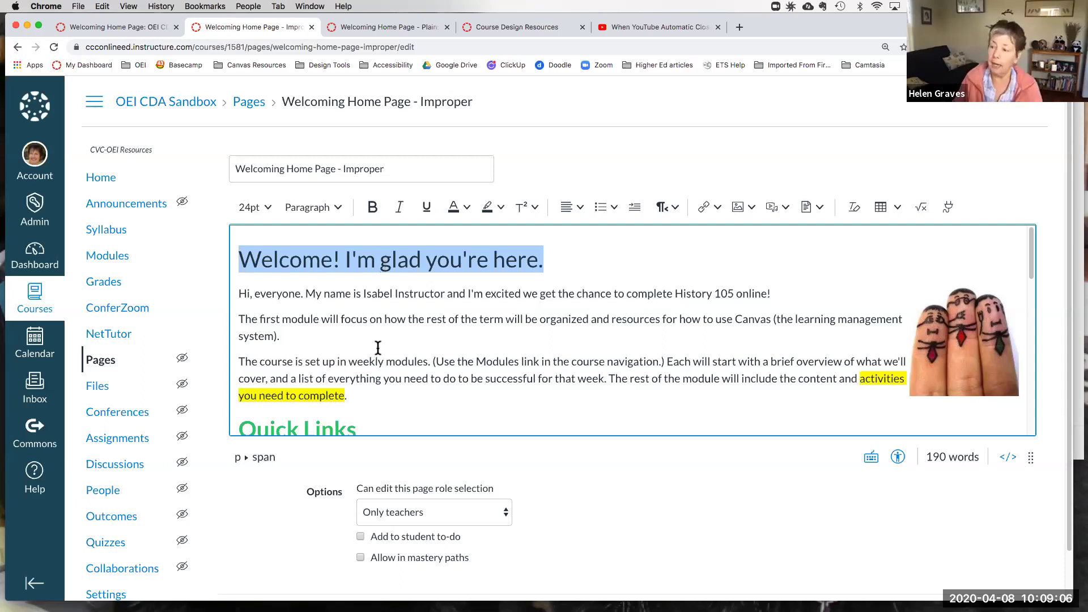
{"action": "scroll", "coordinate": [378, 349], "scroll_direction": "down", "scroll_amount": 1}
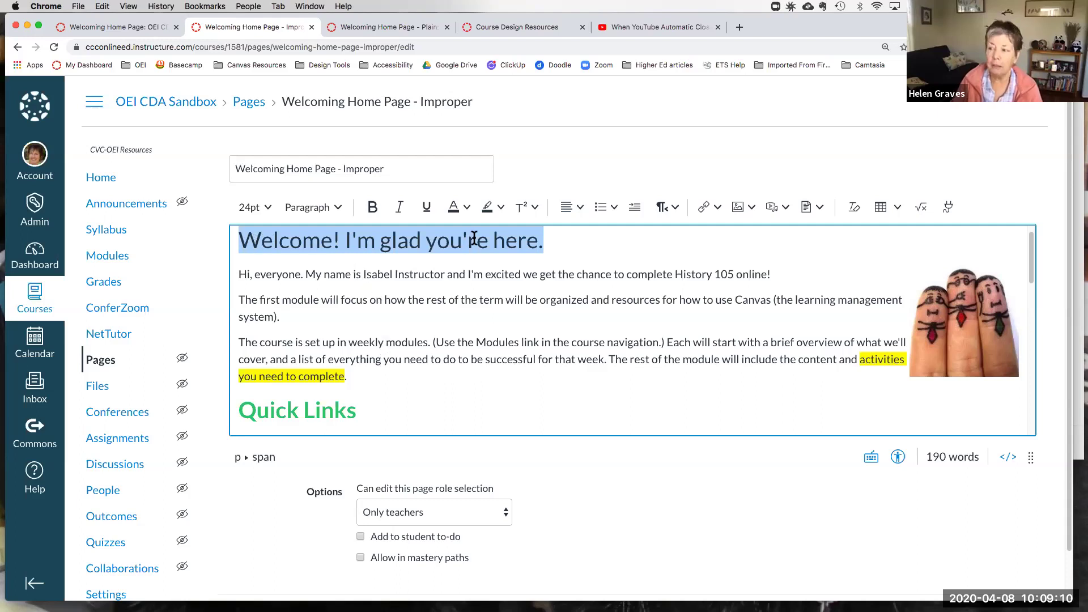
{"action": "left_click", "coordinate": [337, 206]}
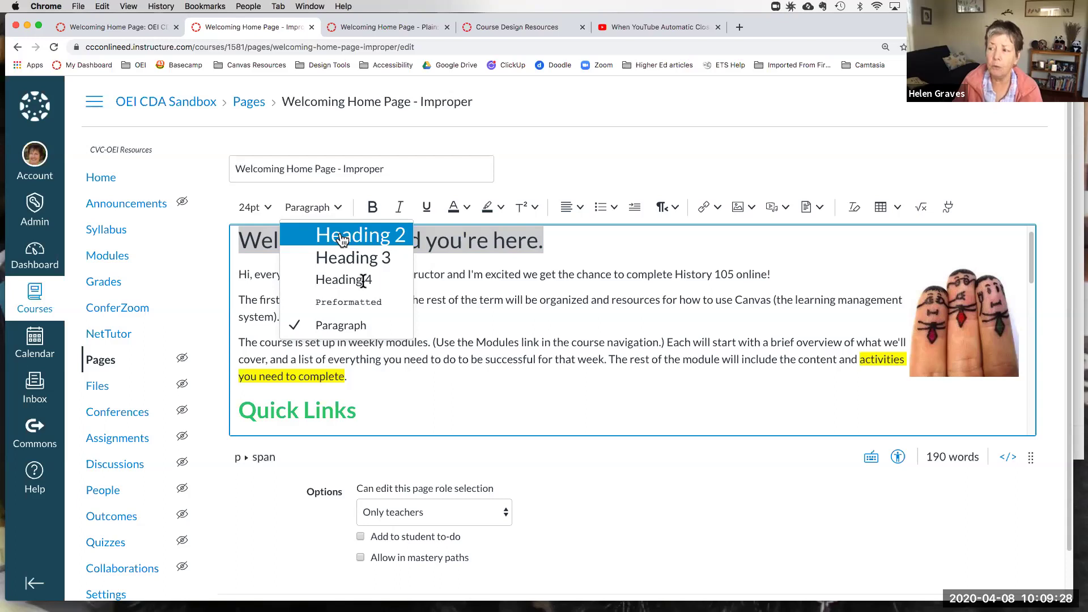
{"action": "key", "text": "Return"}
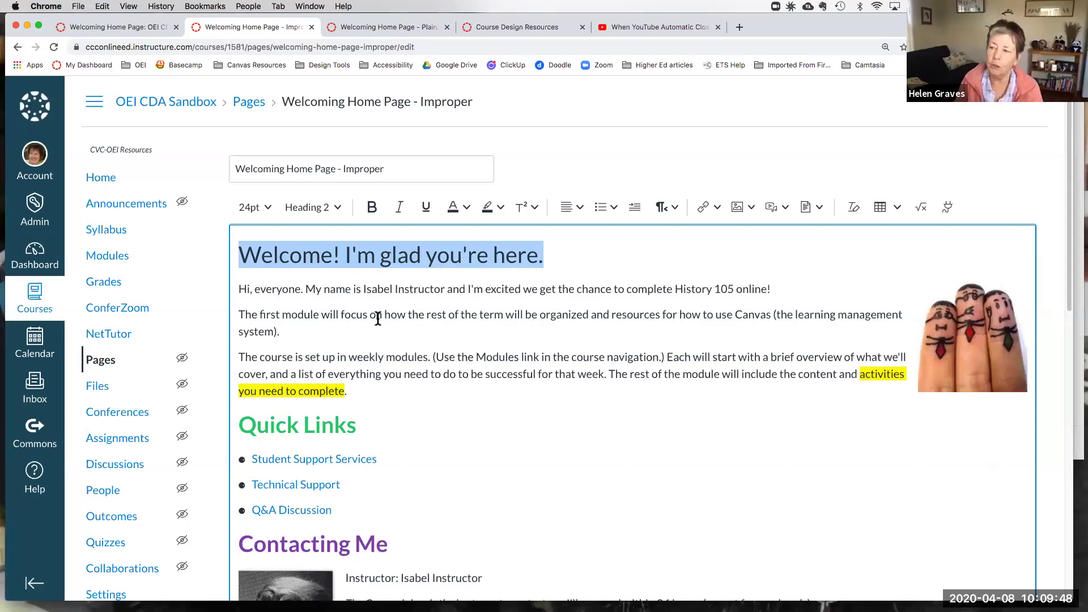
Step: Try marking the fingers image beside the welcome text as decorative with no alt text, and dismiss its options without applying
{"action": "scroll", "coordinate": [378, 318], "scroll_direction": "down", "scroll_amount": 2}
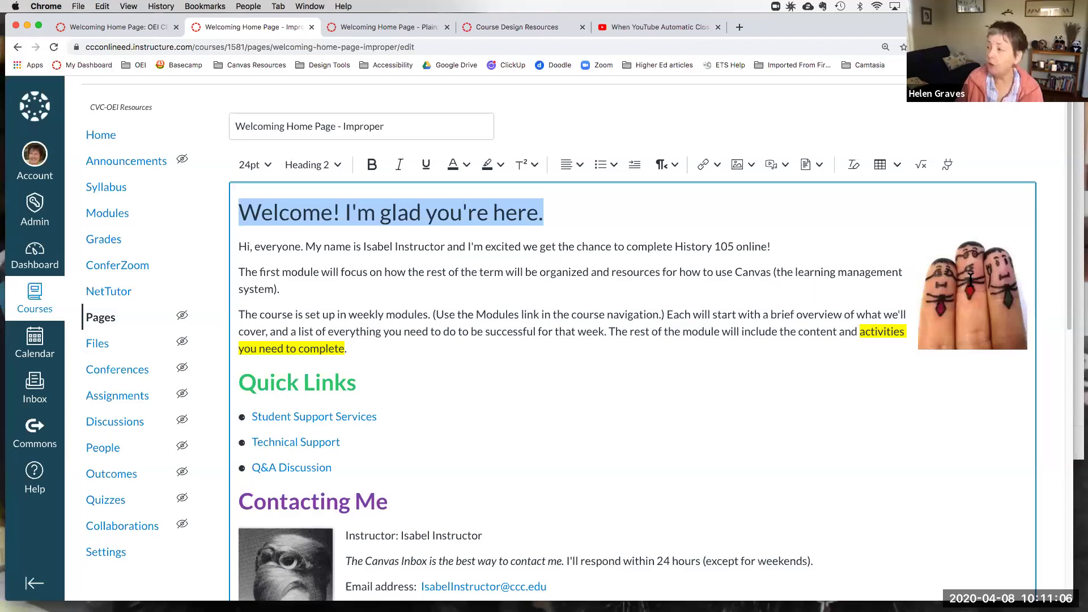
{"action": "left_click", "coordinate": [972, 294]}
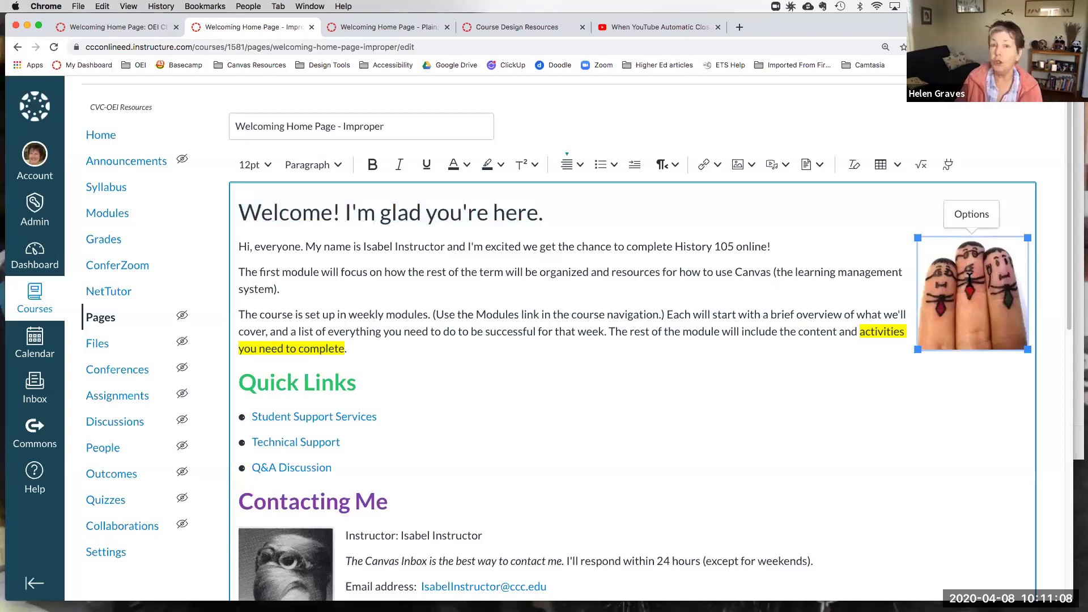
{"action": "left_click", "coordinate": [970, 216]}
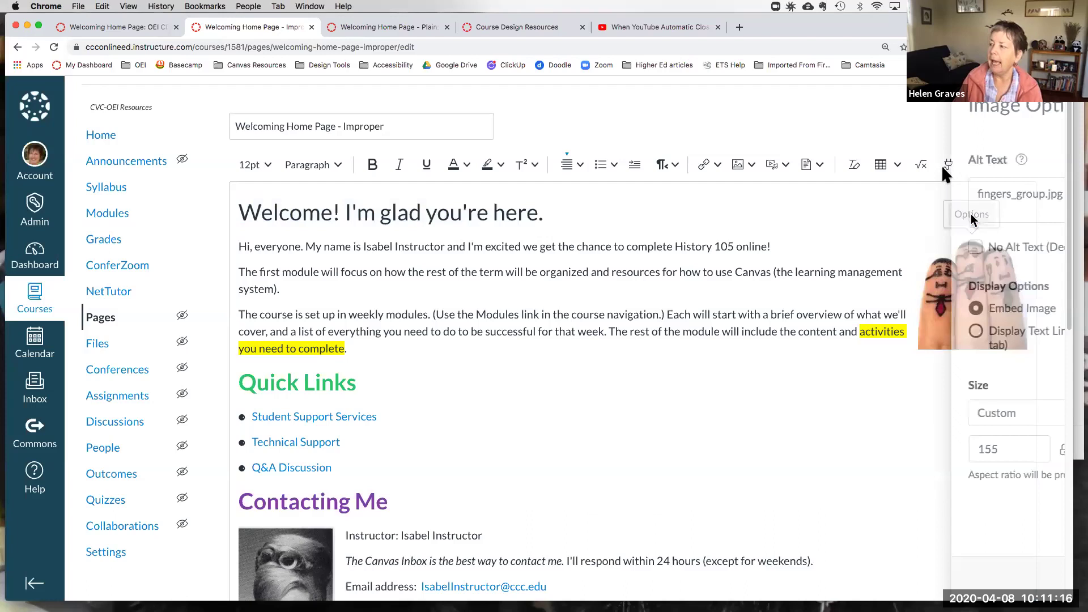
{"action": "left_click_drag", "start_coordinate": [864, 195], "coordinate": [948, 195]}
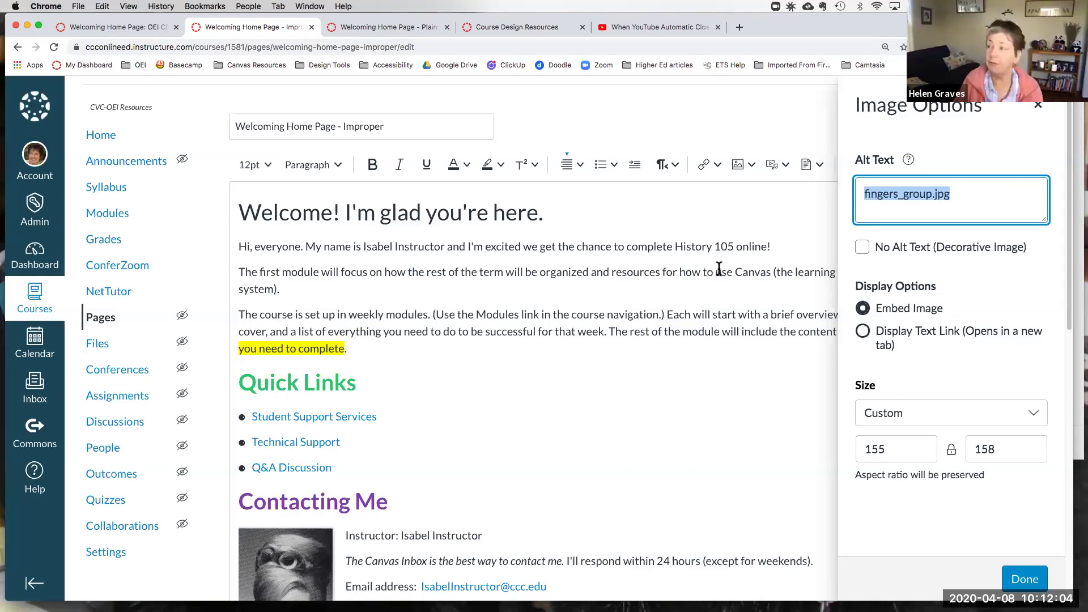
{"action": "left_click", "coordinate": [862, 245]}
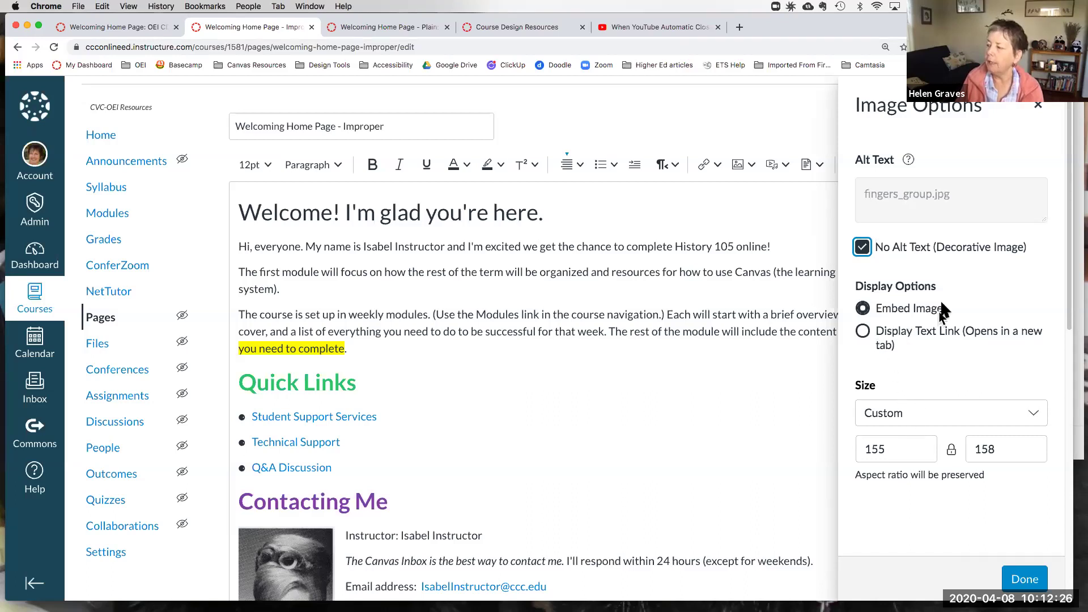
{"action": "left_click", "coordinate": [1039, 112]}
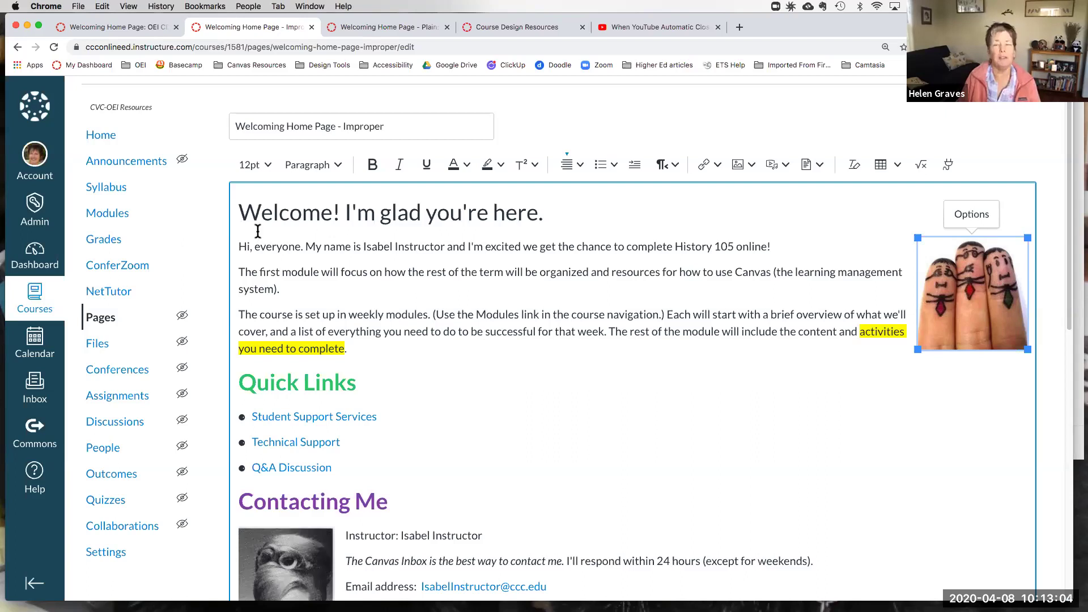
Step: Convert the three links under Quick Links into a true bulleted list with solid round bullets
{"action": "scroll", "coordinate": [258, 231], "scroll_direction": "down", "scroll_amount": 5}
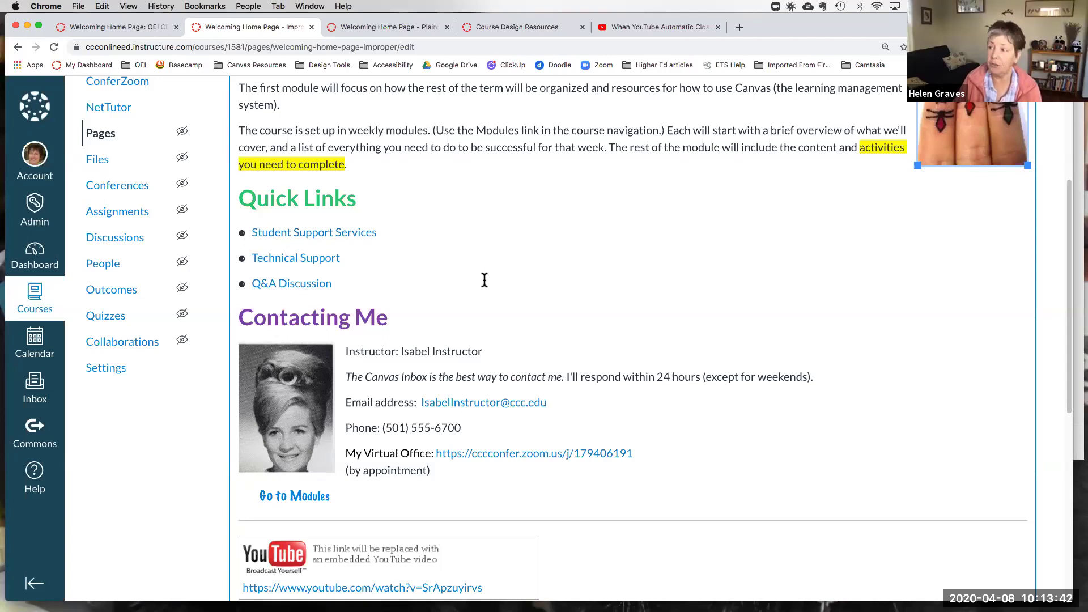
{"action": "scroll", "coordinate": [485, 280], "scroll_direction": "up", "scroll_amount": 3}
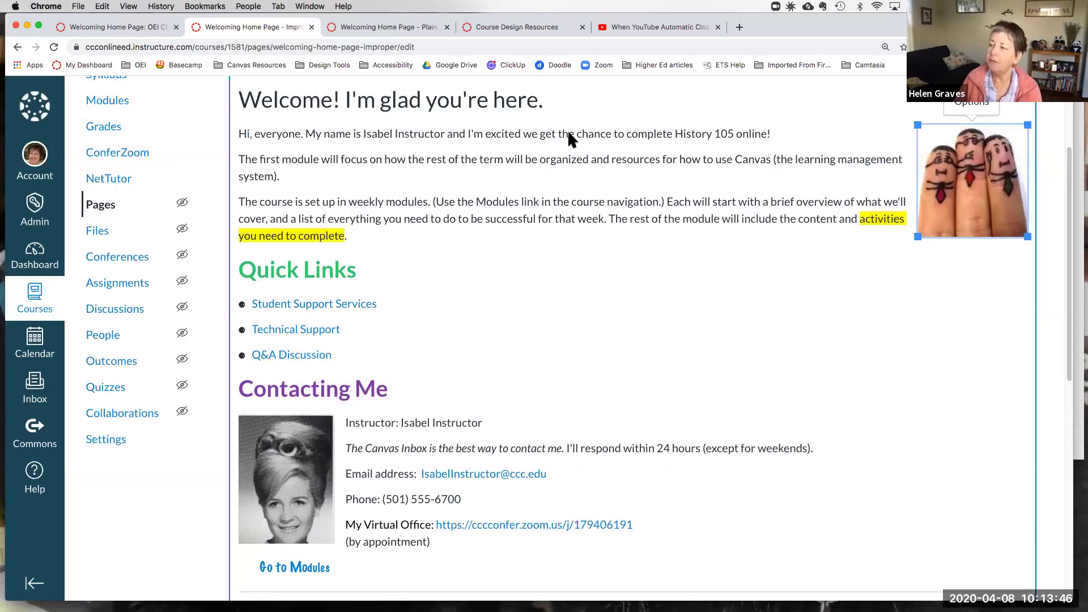
{"action": "scroll", "coordinate": [567, 136], "scroll_direction": "up", "scroll_amount": 3}
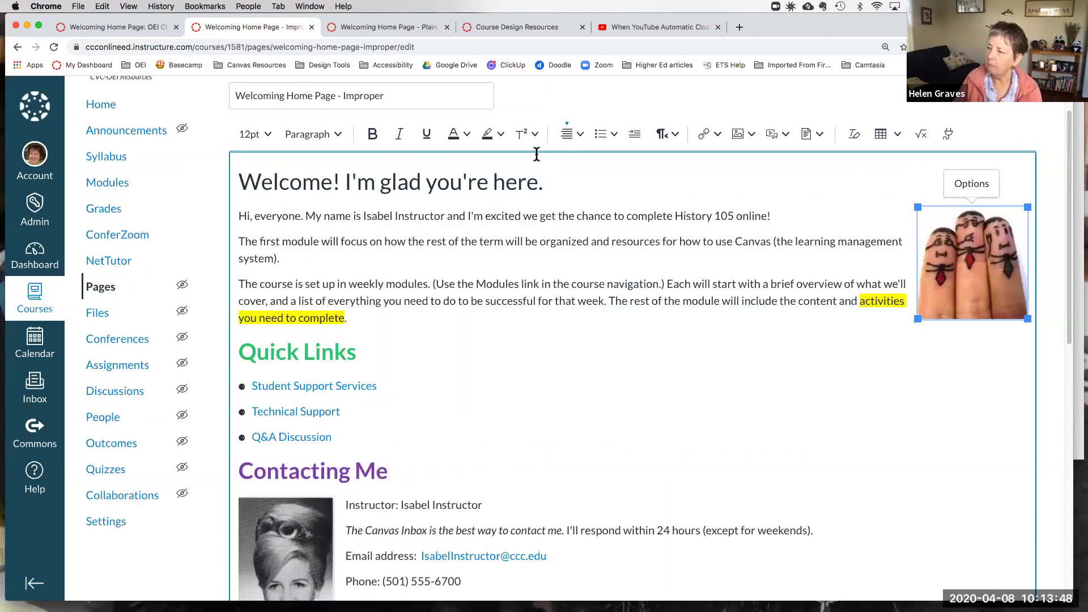
{"action": "left_click", "coordinate": [377, 372]}
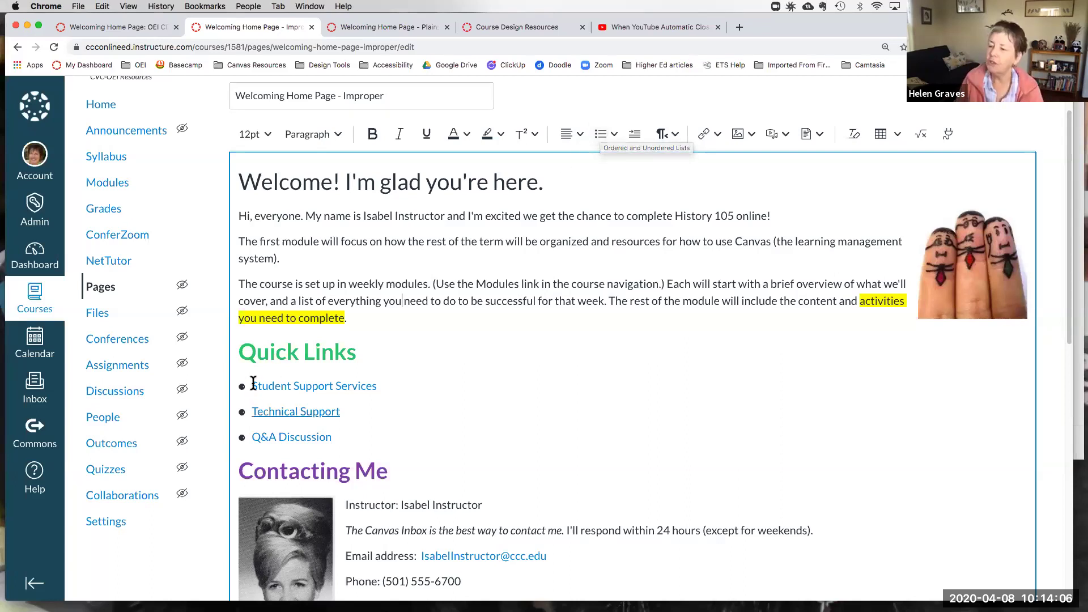
{"action": "left_click_drag", "start_coordinate": [253, 384], "coordinate": [332, 437]}
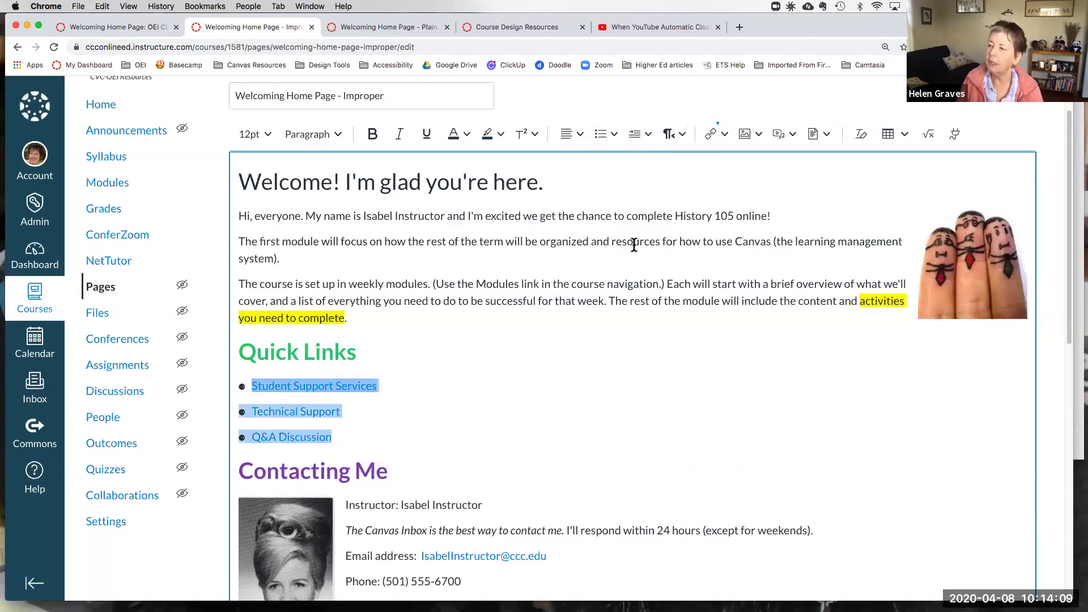
{"action": "left_click", "coordinate": [614, 134]}
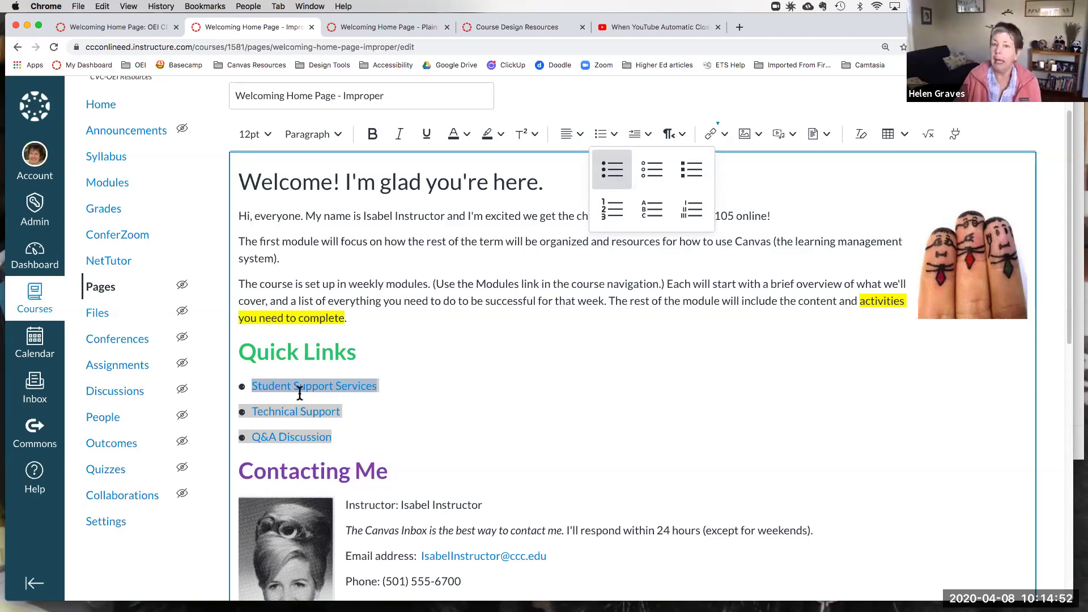
{"action": "left_click", "coordinate": [616, 172]}
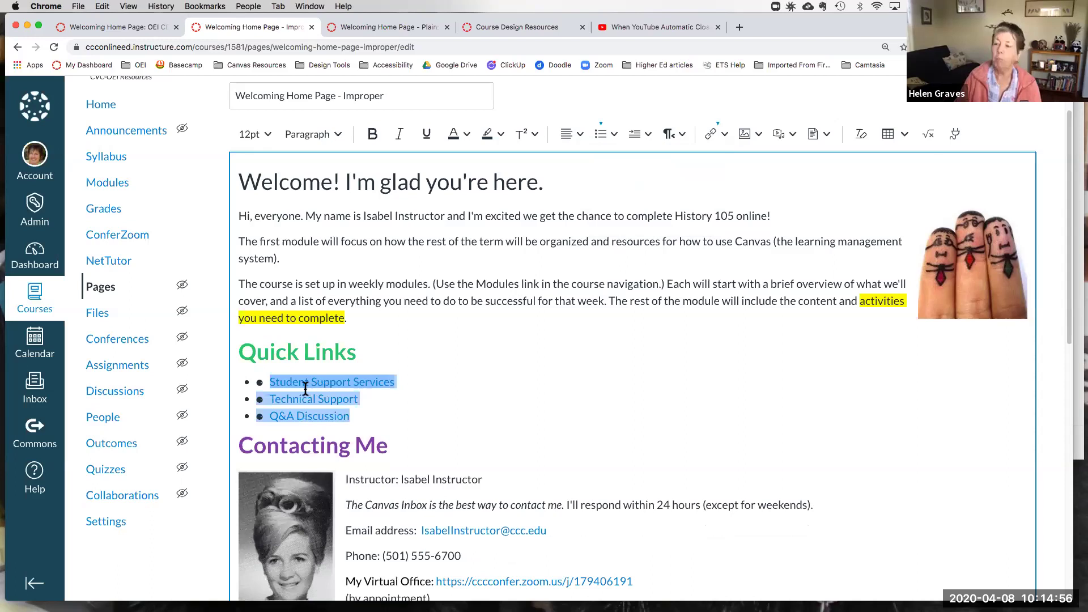
Step: Delete the manually inserted bullet characters and spaces before Student Support Services, Technical Support and Q&A Discussion
{"action": "left_click", "coordinate": [270, 381]}
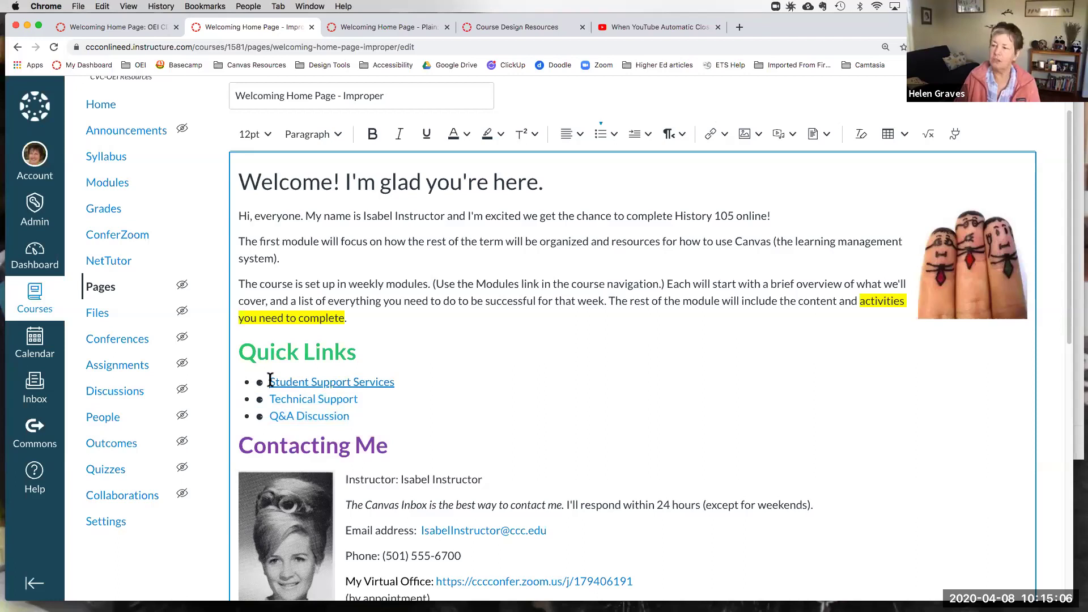
{"action": "key", "text": "BackSpace"}
{"action": "key", "text": "BackSpace"}
{"action": "key", "text": "BackSpace"}
{"action": "key", "text": "BackSpace"}
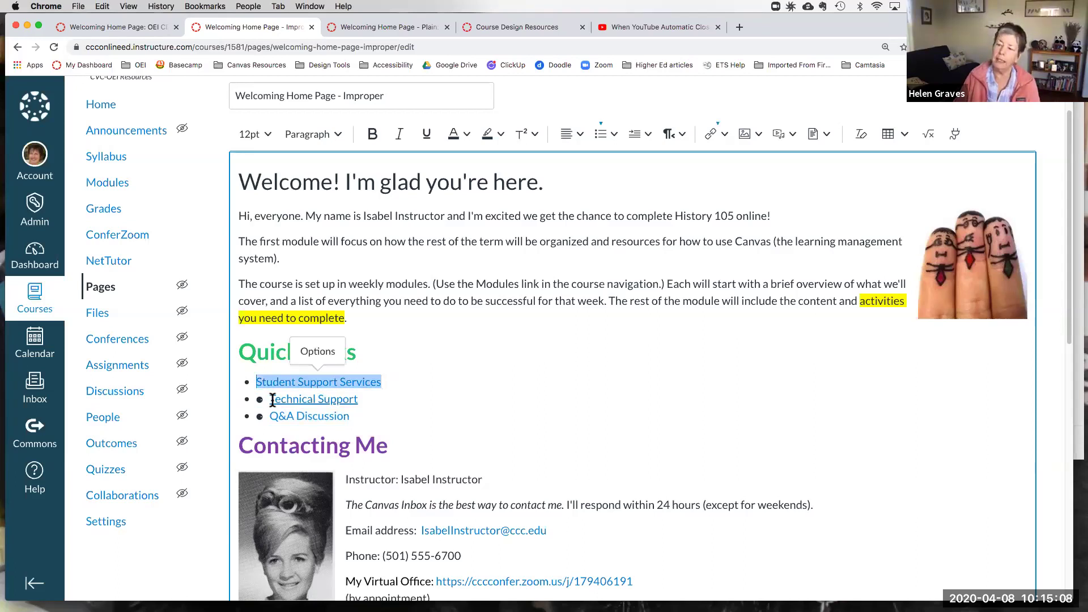
{"action": "left_click", "coordinate": [270, 399]}
{"action": "key", "text": "BackSpace"}
{"action": "key", "text": "BackSpace"}
{"action": "key", "text": "BackSpace"}
{"action": "key", "text": "BackSpace"}
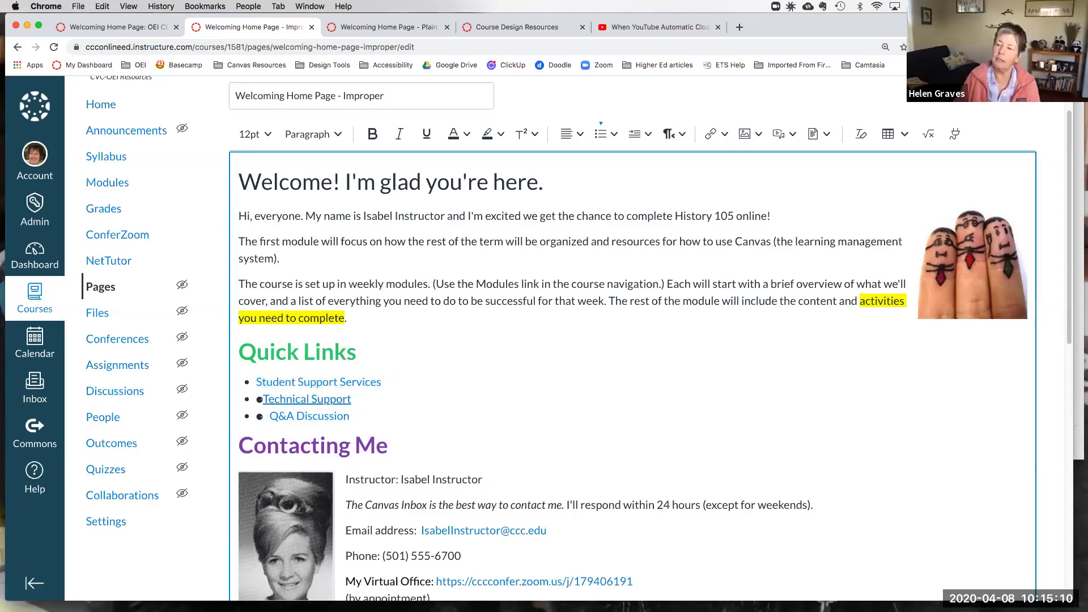
{"action": "left_click", "coordinate": [270, 416]}
{"action": "key", "text": "BackSpace"}
{"action": "key", "text": "BackSpace"}
{"action": "key", "text": "BackSpace"}
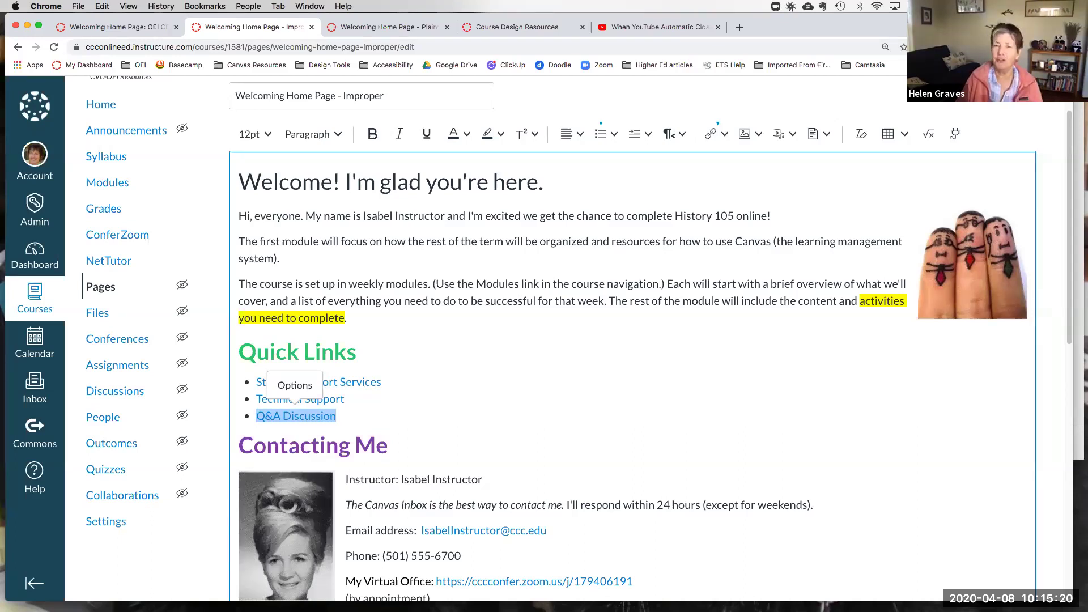
{"action": "scroll", "coordinate": [436, 413], "scroll_direction": "down", "scroll_amount": 1}
{"action": "scroll", "coordinate": [435, 413], "scroll_direction": "down", "scroll_amount": 1}
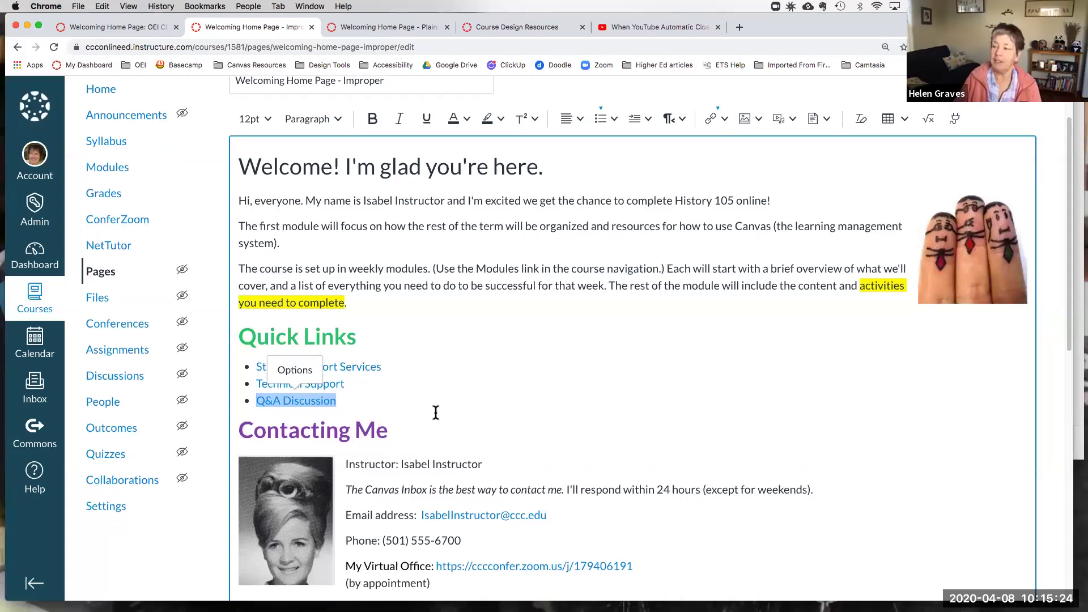
Step: Review the page from Quick Links through Contacting Me to the task table, examining the My Virtual Office label and link text
{"action": "scroll", "coordinate": [435, 412], "scroll_direction": "down", "scroll_amount": 3}
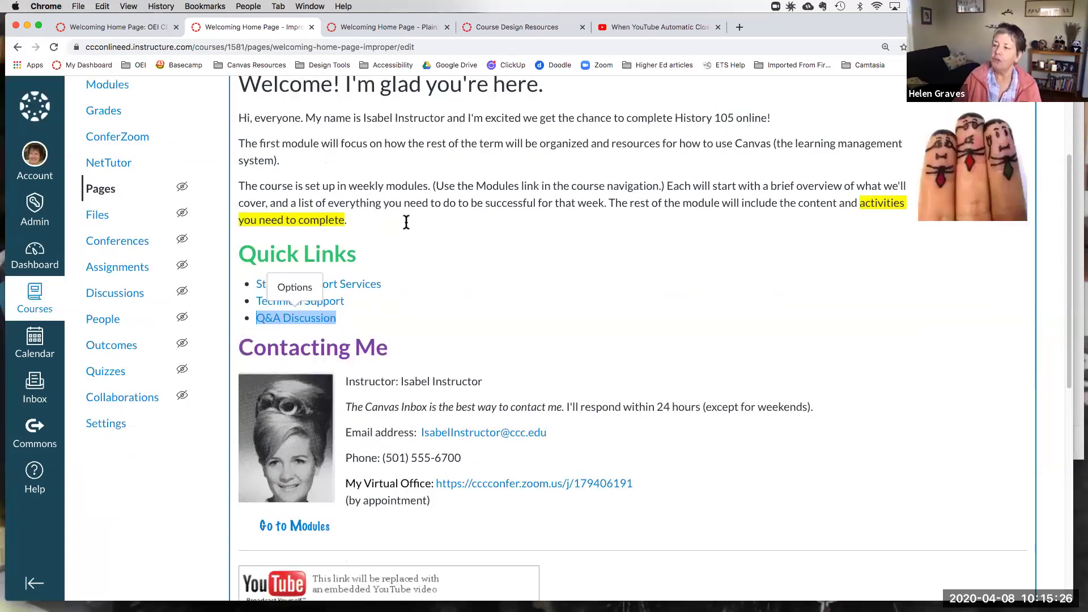
{"action": "scroll", "coordinate": [406, 222], "scroll_direction": "down", "scroll_amount": 3}
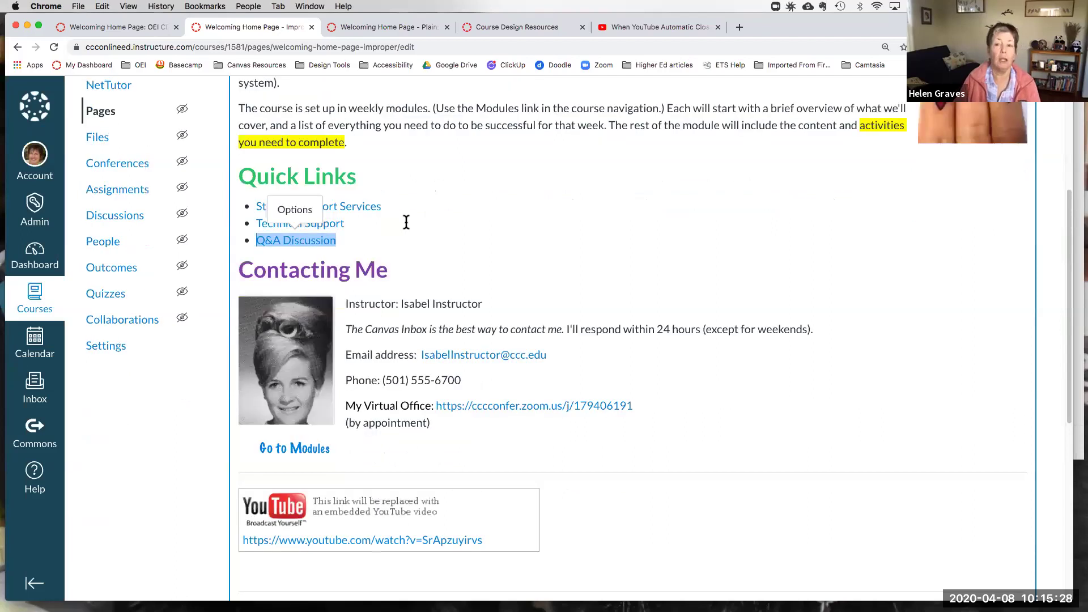
{"action": "scroll", "coordinate": [407, 222], "scroll_direction": "down", "scroll_amount": 2}
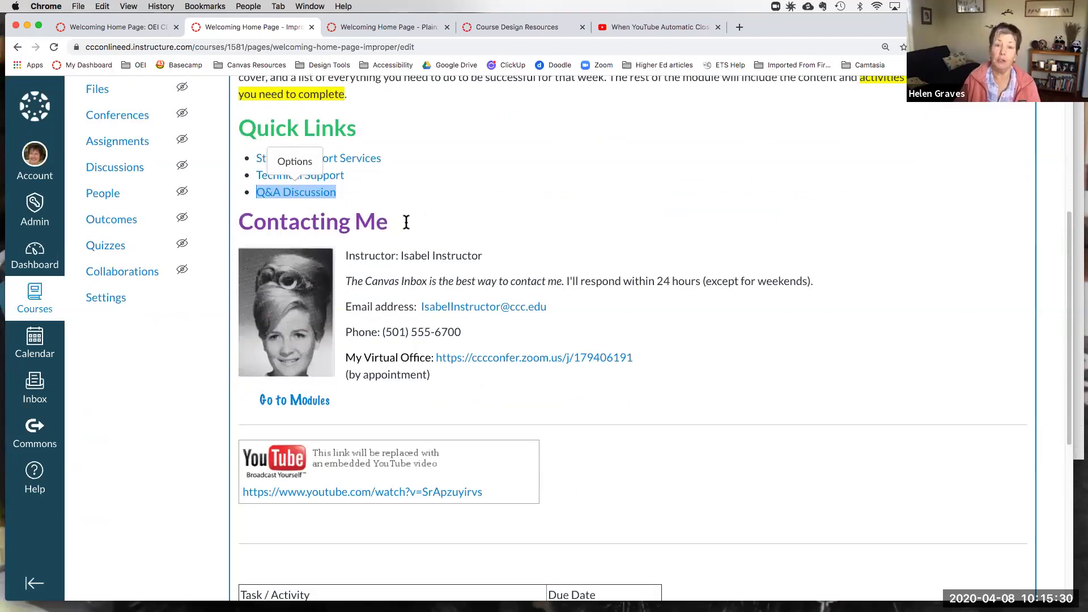
{"action": "left_click", "coordinate": [407, 222]}
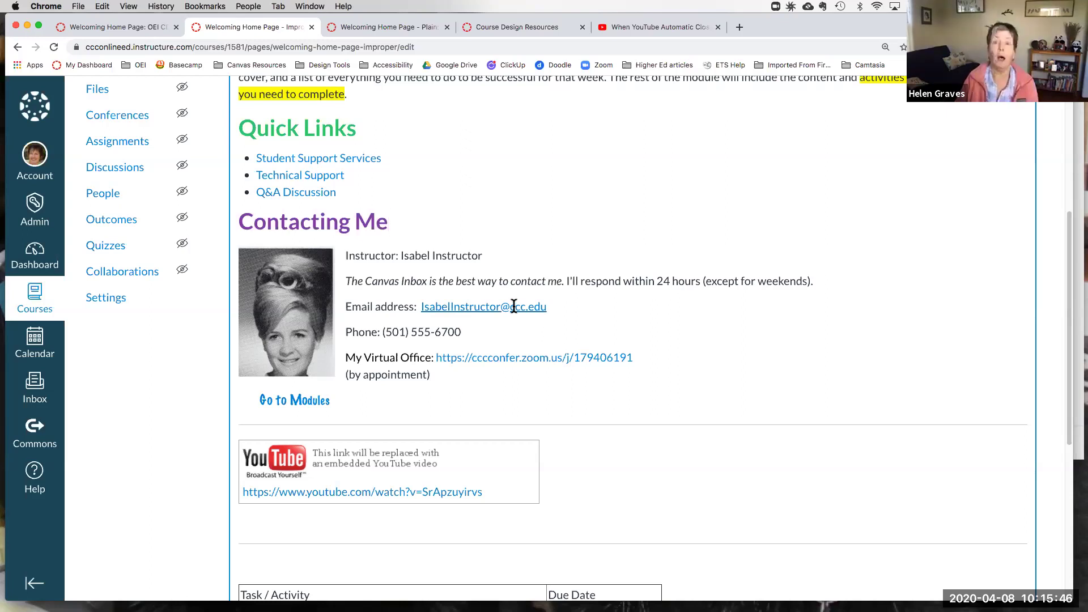
{"action": "scroll", "coordinate": [482, 303], "scroll_direction": "down", "scroll_amount": 1}
{"action": "scroll", "coordinate": [468, 294], "scroll_direction": "down", "scroll_amount": 3}
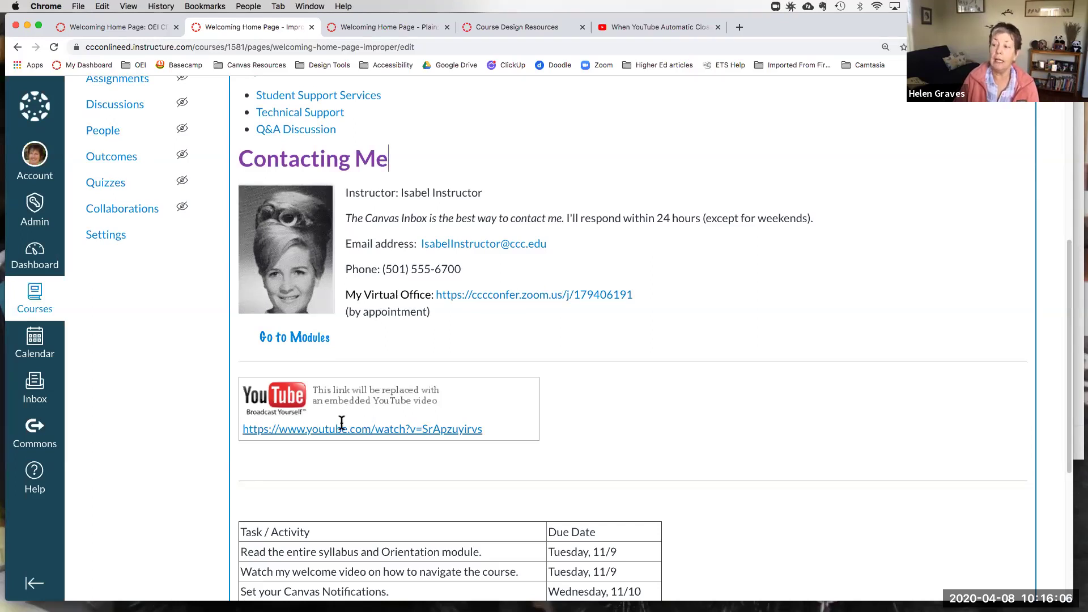
{"action": "scroll", "coordinate": [342, 423], "scroll_direction": "down", "scroll_amount": 1}
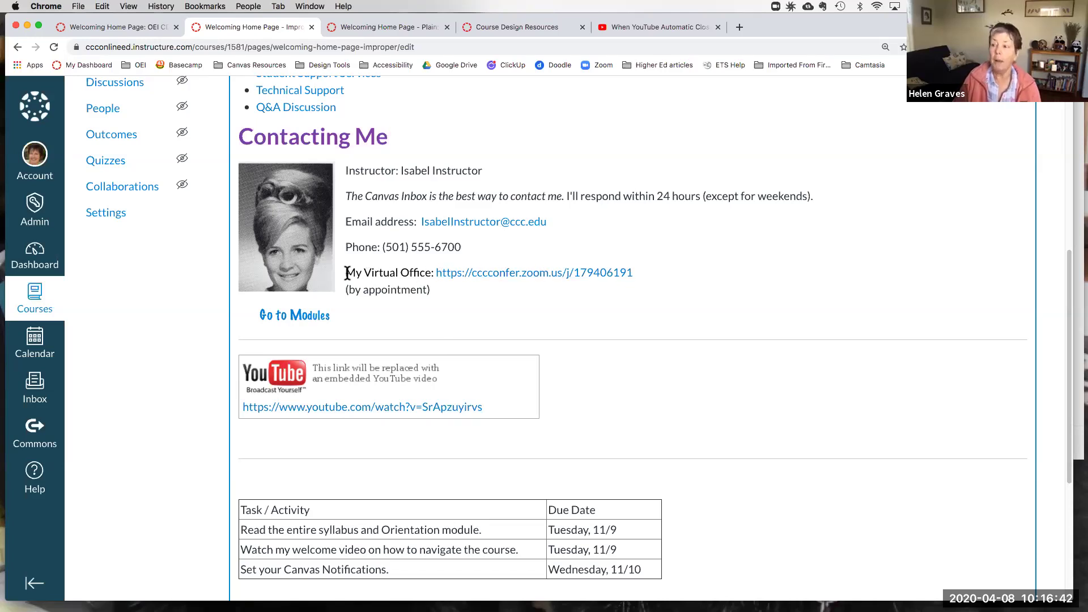
{"action": "left_click_drag", "start_coordinate": [347, 274], "coordinate": [429, 269]}
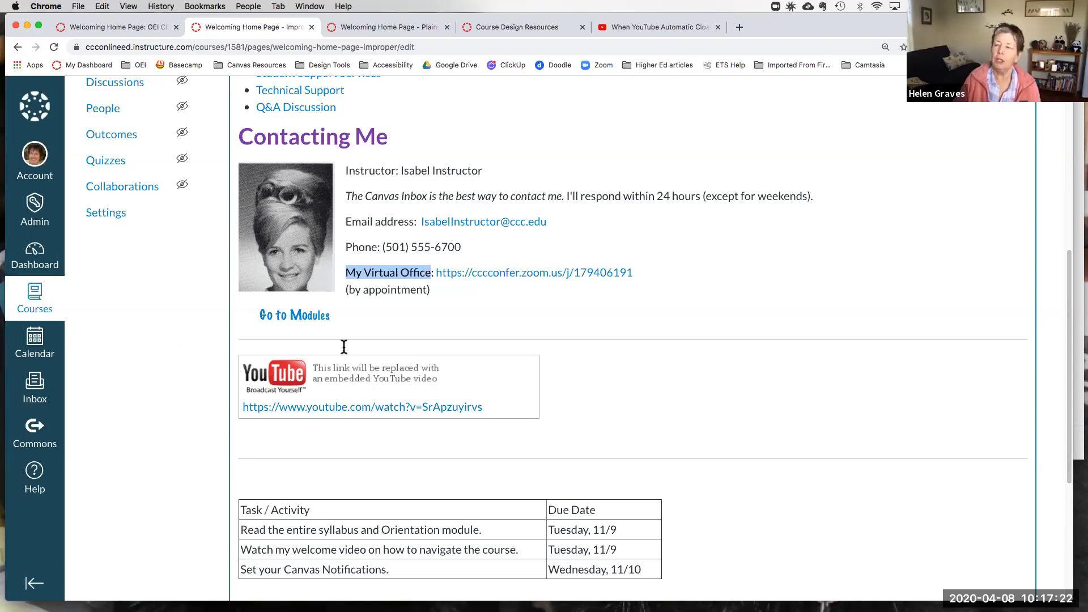
{"action": "scroll", "coordinate": [326, 342], "scroll_direction": "up", "scroll_amount": 3}
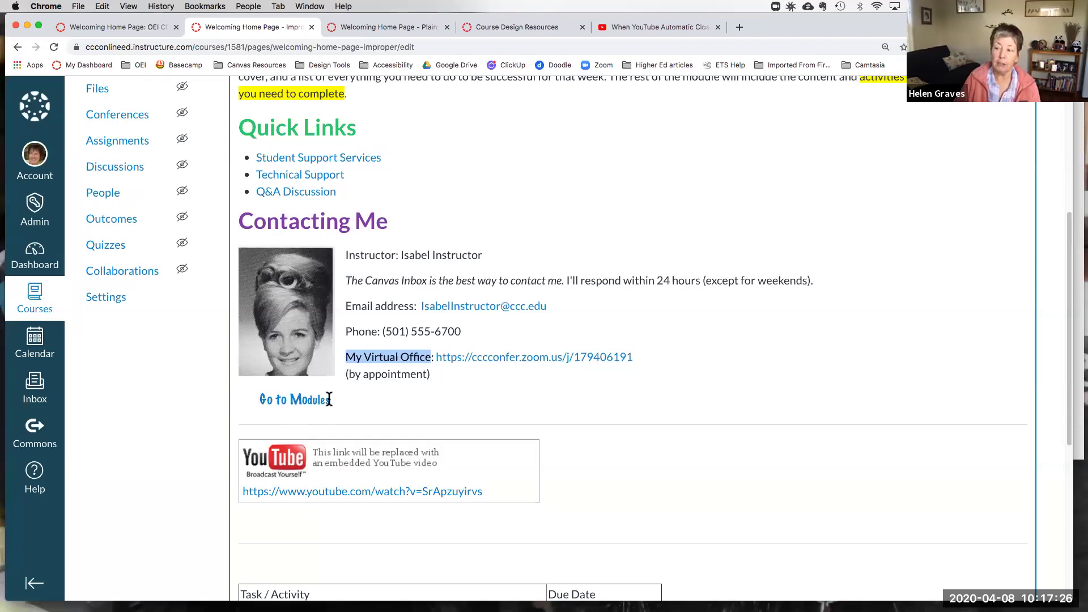
{"action": "scroll", "coordinate": [334, 397], "scroll_direction": "up", "scroll_amount": 3}
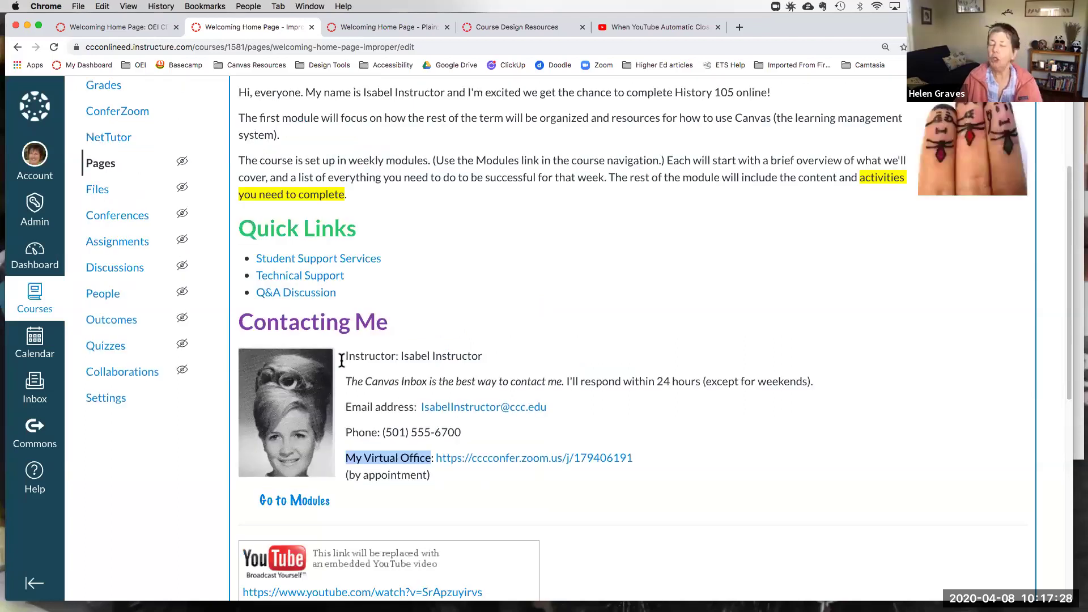
{"action": "scroll", "coordinate": [339, 367], "scroll_direction": "up", "scroll_amount": 5}
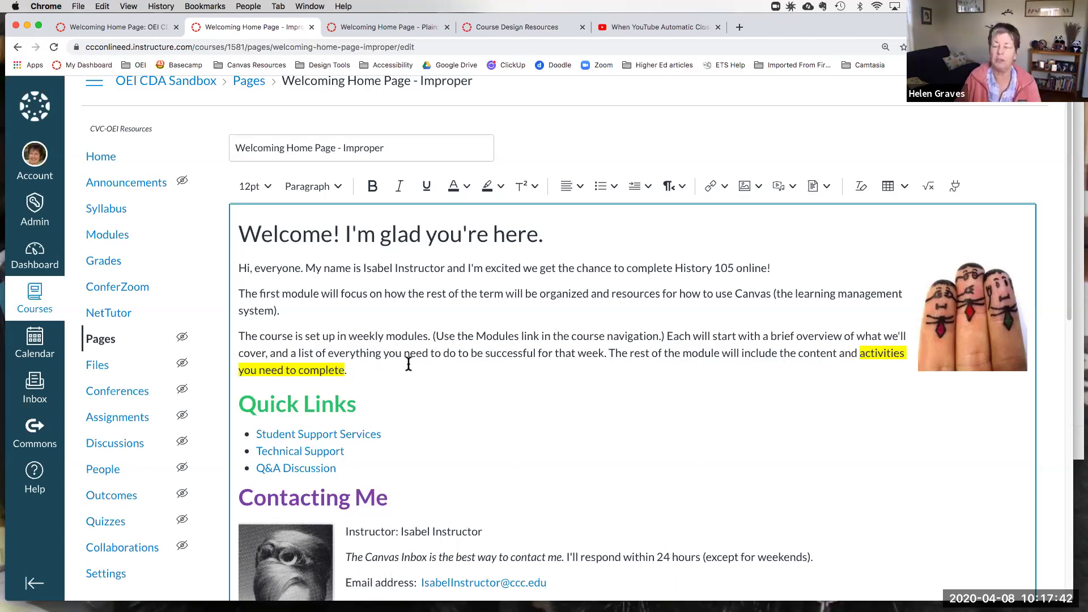
{"action": "scroll", "coordinate": [408, 363], "scroll_direction": "down", "scroll_amount": 2}
{"action": "scroll", "coordinate": [417, 318], "scroll_direction": "down", "scroll_amount": 4}
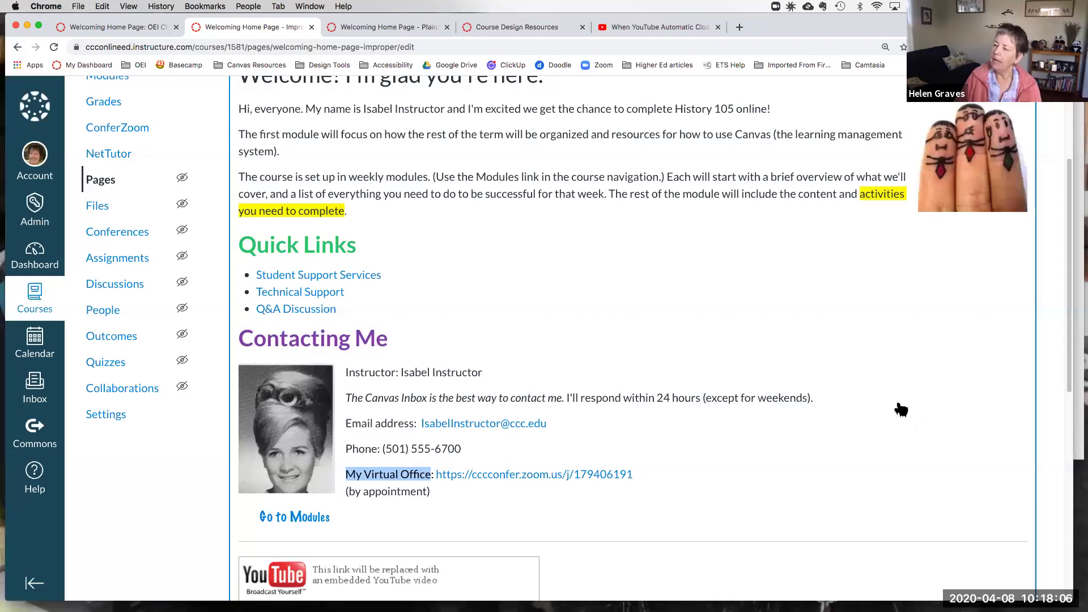
Step: Run the Accessibility Checker on the page and skip the fingers image's alt text issue to reach the Quick Links contrast issue
{"action": "scroll", "coordinate": [903, 411], "scroll_direction": "down", "scroll_amount": 10}
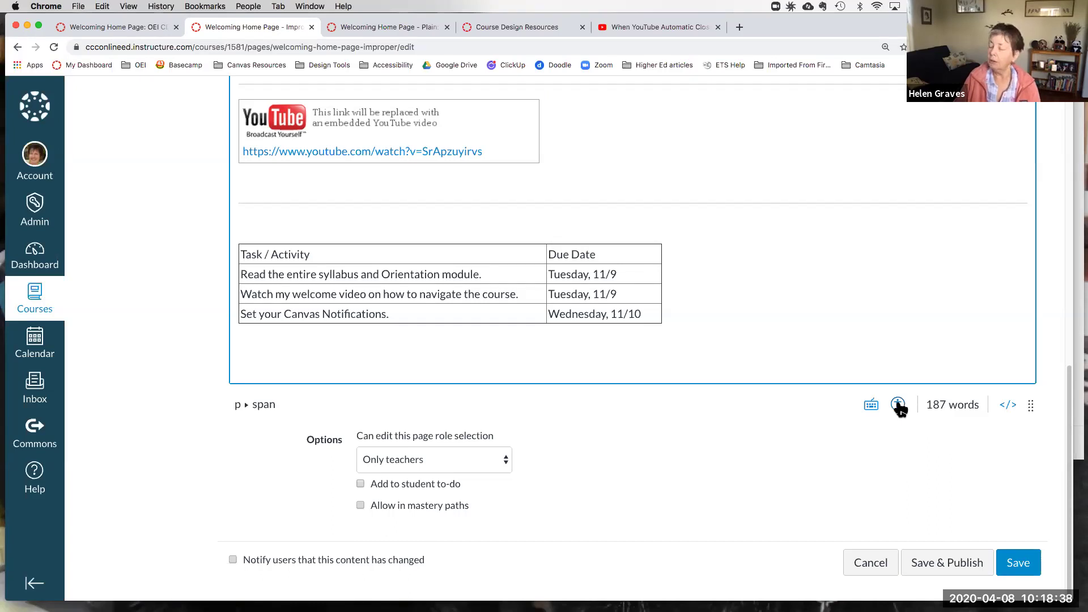
{"action": "left_click", "coordinate": [899, 406]}
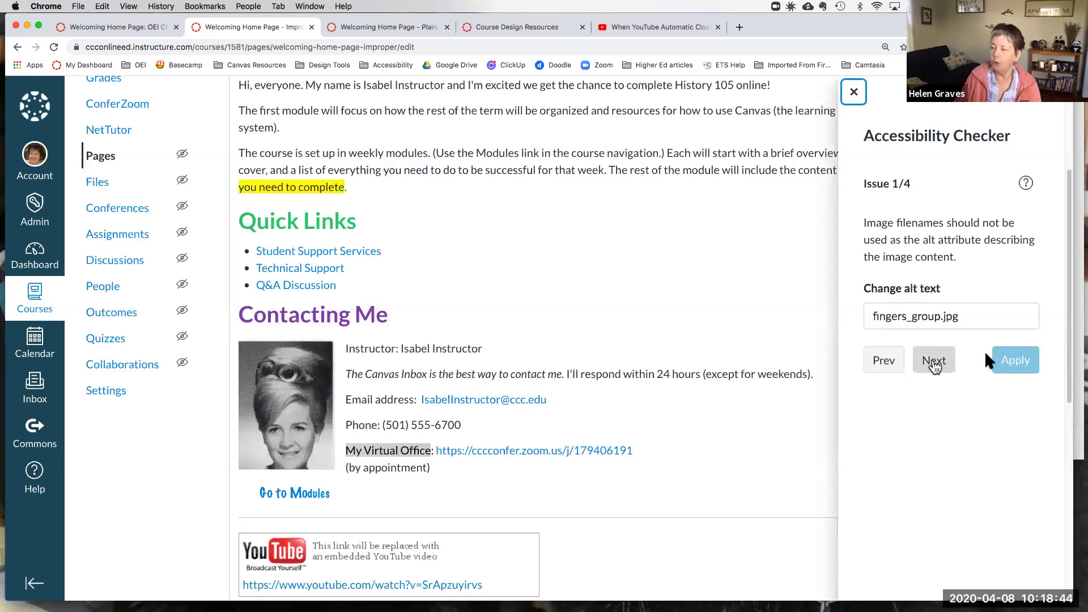
{"action": "left_click", "coordinate": [935, 363]}
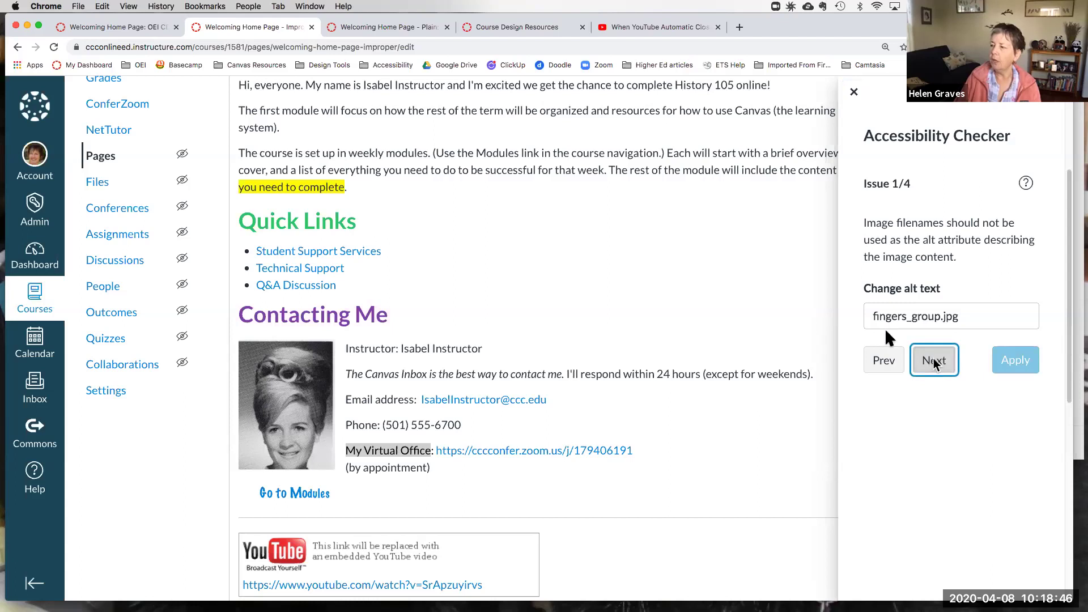
{"action": "left_click", "coordinate": [934, 362]}
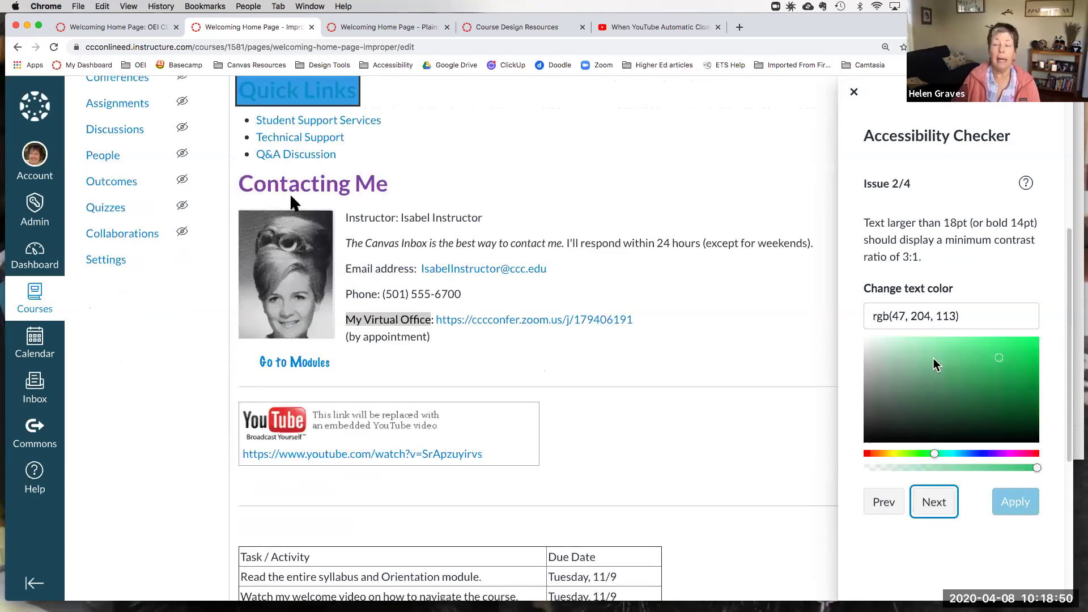
Step: Darken the green Quick Links heading to rgb(25, 152, 74) and apply the contrast fix
{"action": "scroll", "coordinate": [340, 192], "scroll_direction": "up", "scroll_amount": 2}
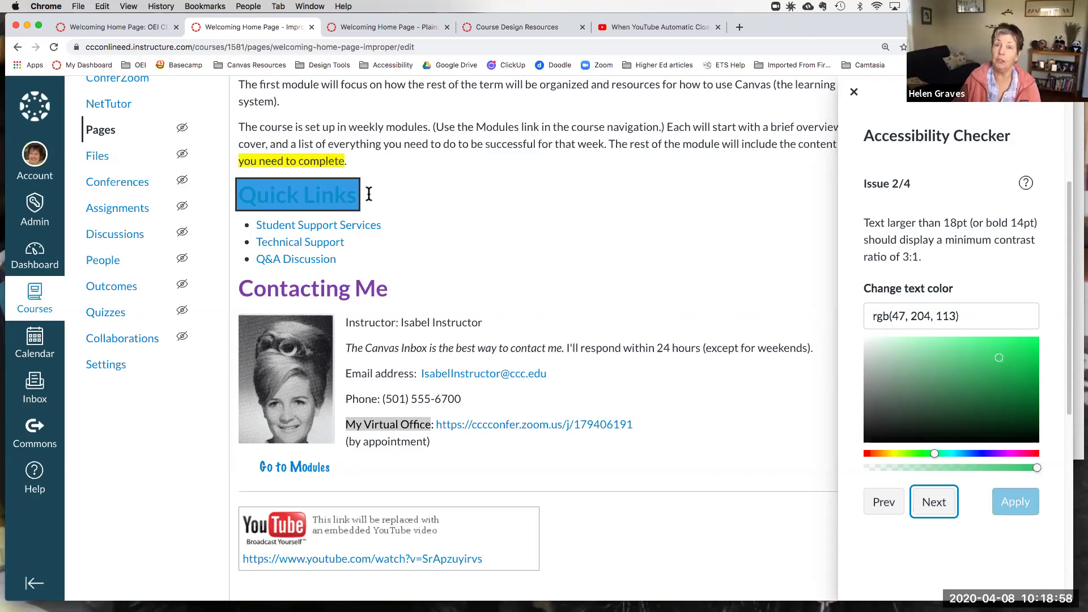
{"action": "left_click", "coordinate": [997, 357]}
{"action": "left_click_drag", "start_coordinate": [999, 359], "coordinate": [1006, 376]}
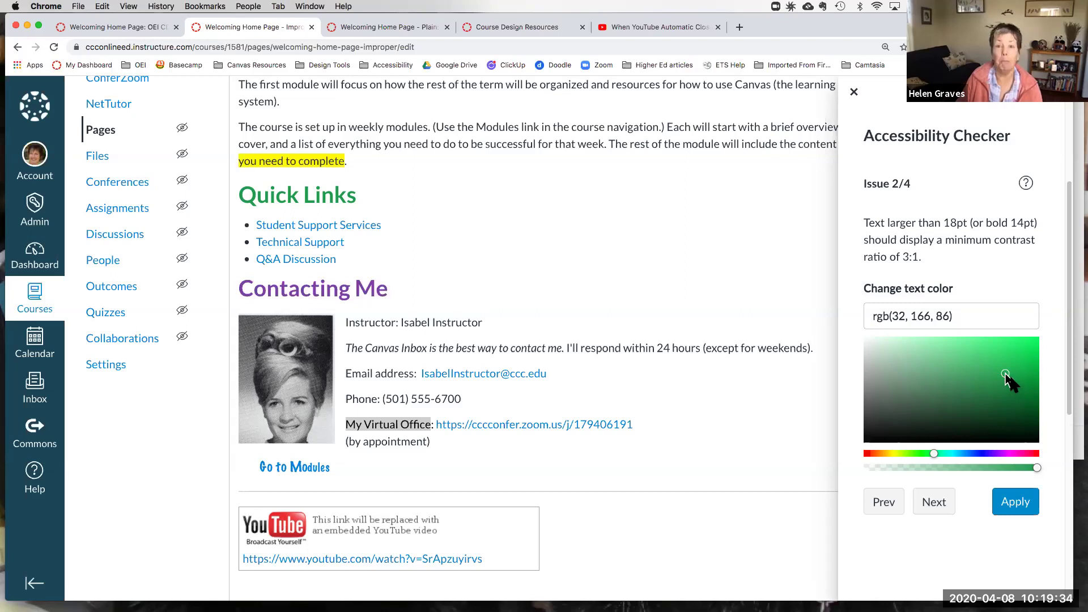
{"action": "left_click", "coordinate": [1010, 380]}
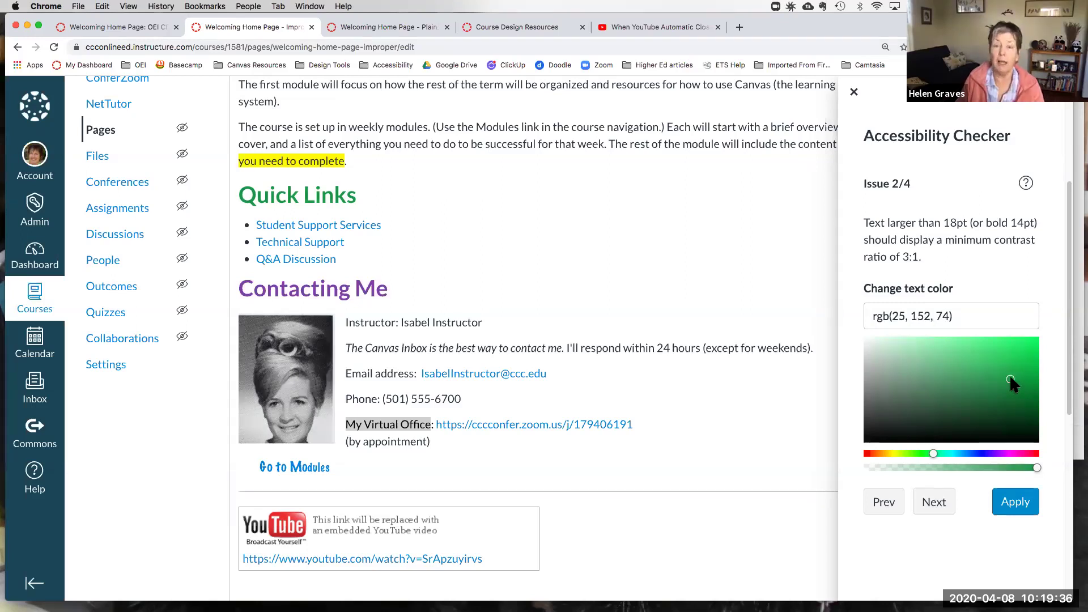
{"action": "left_click", "coordinate": [1015, 500]}
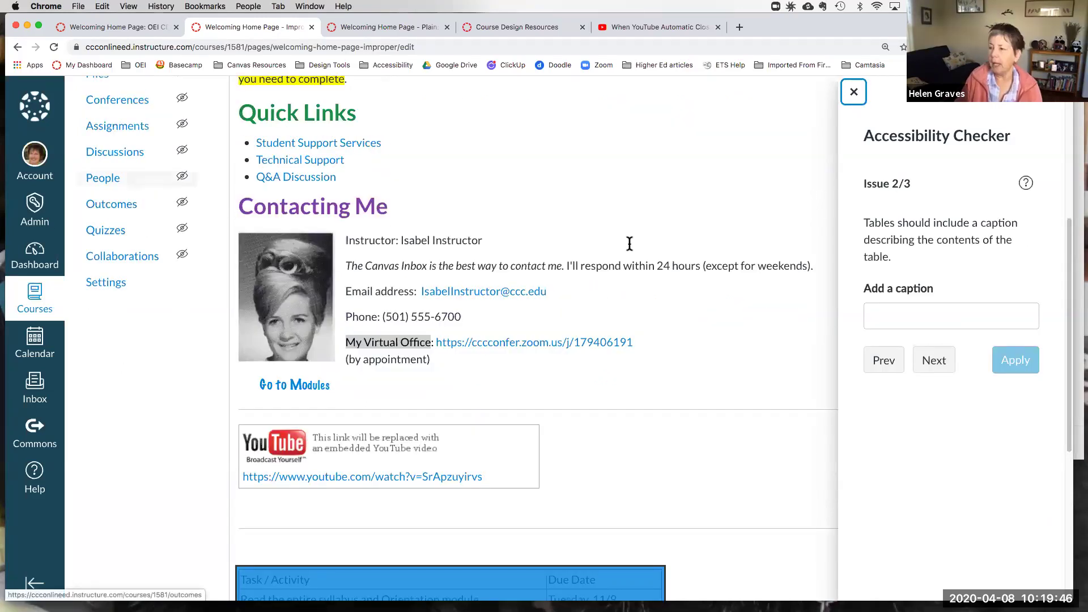
Step: Close the Accessibility Checker and examine the page's headings and the Task / Activity and Due Date row of the table
{"action": "scroll", "coordinate": [482, 249], "scroll_direction": "up", "scroll_amount": 2}
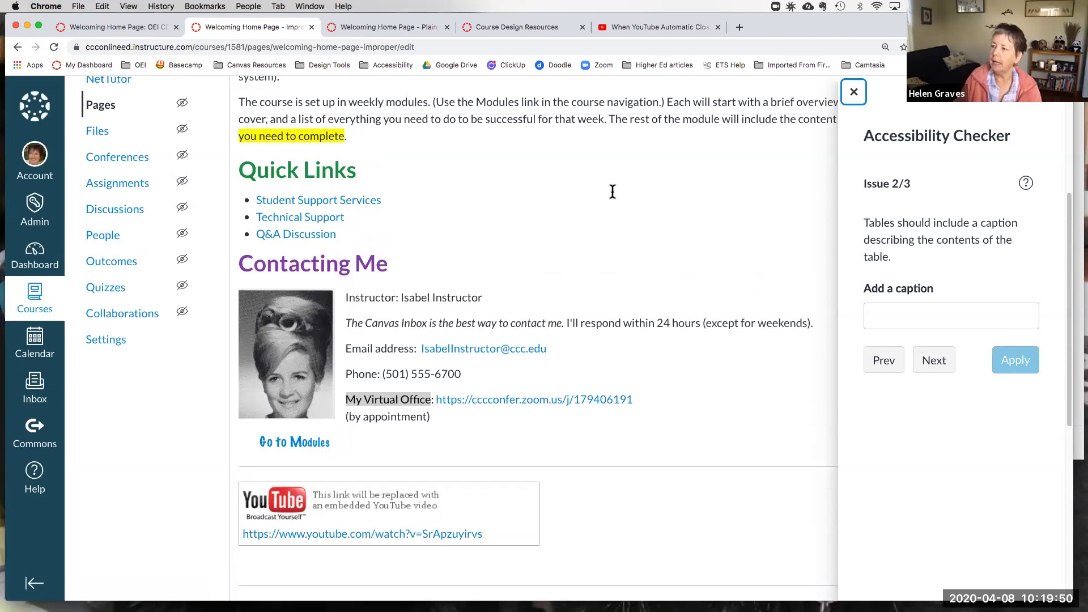
{"action": "scroll", "coordinate": [613, 192], "scroll_direction": "up", "scroll_amount": 2}
{"action": "scroll", "coordinate": [447, 275], "scroll_direction": "down", "scroll_amount": 3}
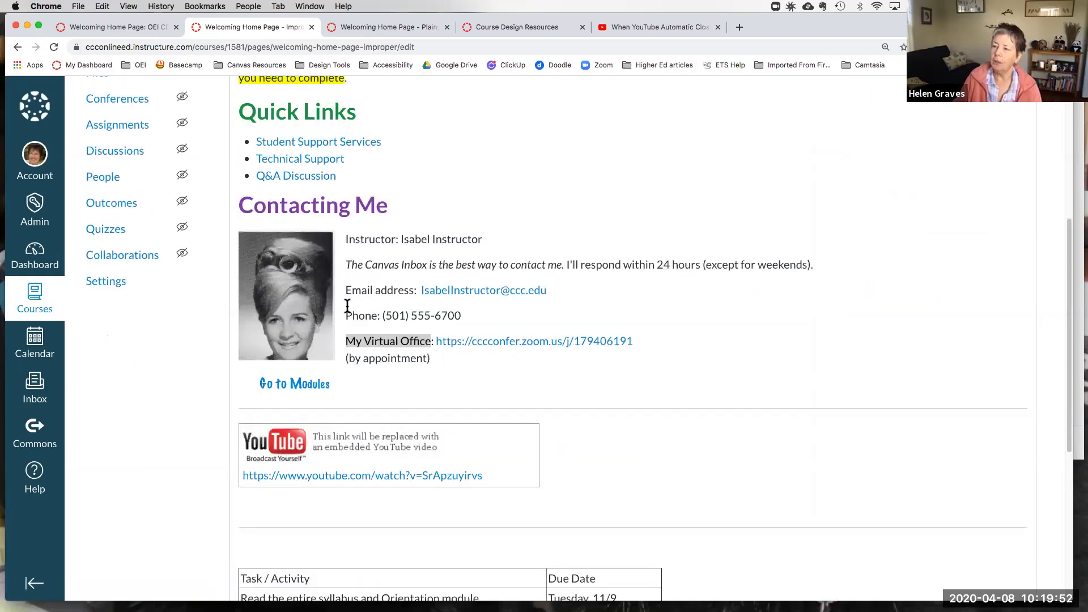
{"action": "scroll", "coordinate": [347, 306], "scroll_direction": "up", "scroll_amount": 2}
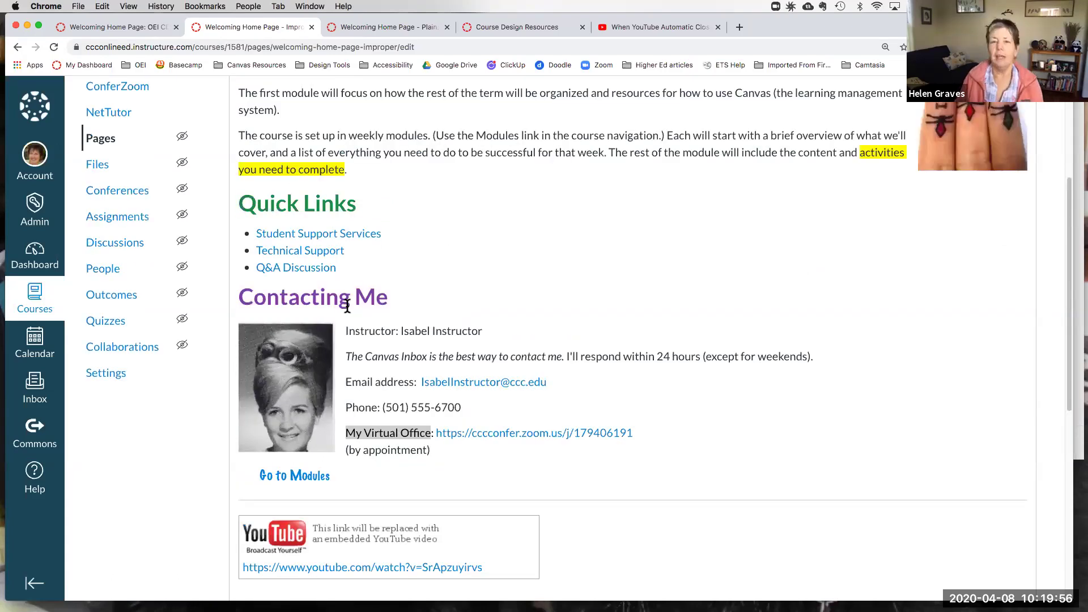
{"action": "scroll", "coordinate": [348, 306], "scroll_direction": "up", "scroll_amount": 2}
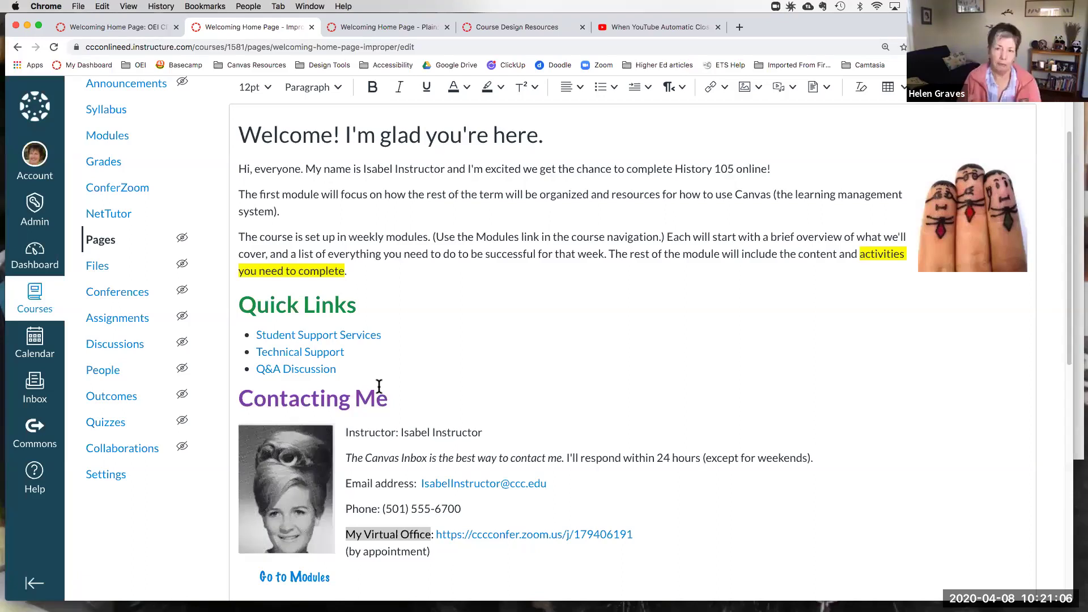
{"action": "scroll", "coordinate": [379, 386], "scroll_direction": "down", "scroll_amount": 7}
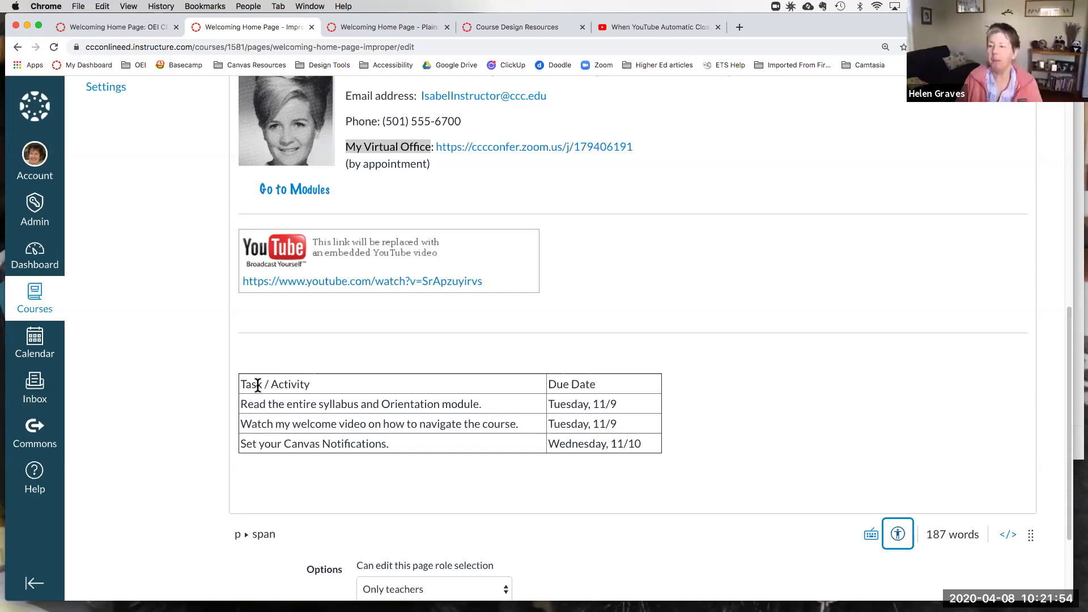
{"action": "left_click_drag", "start_coordinate": [247, 386], "coordinate": [565, 382]}
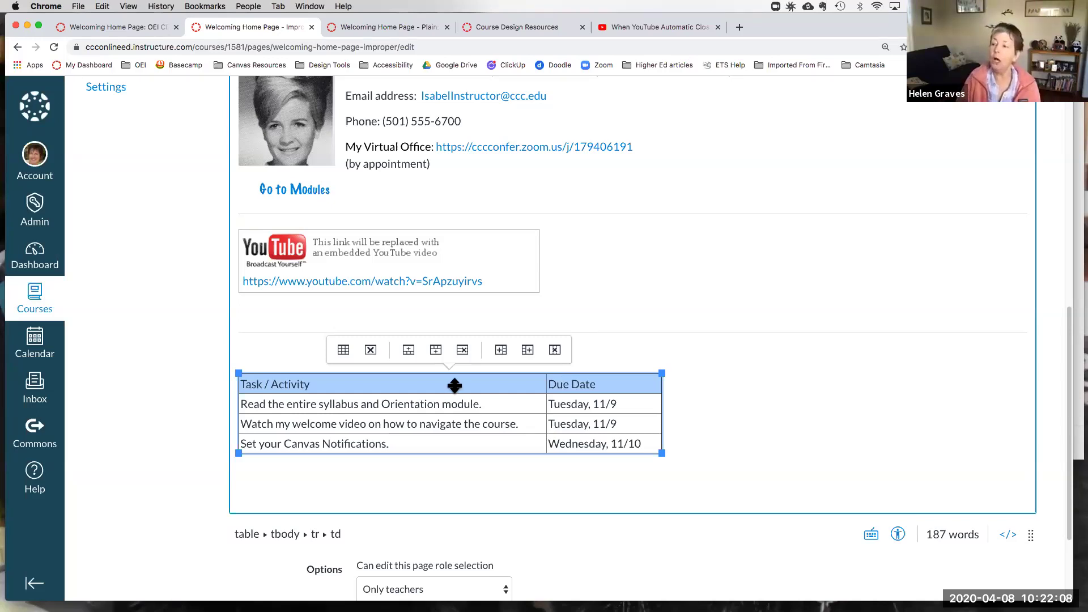
{"action": "left_click", "coordinate": [310, 392]}
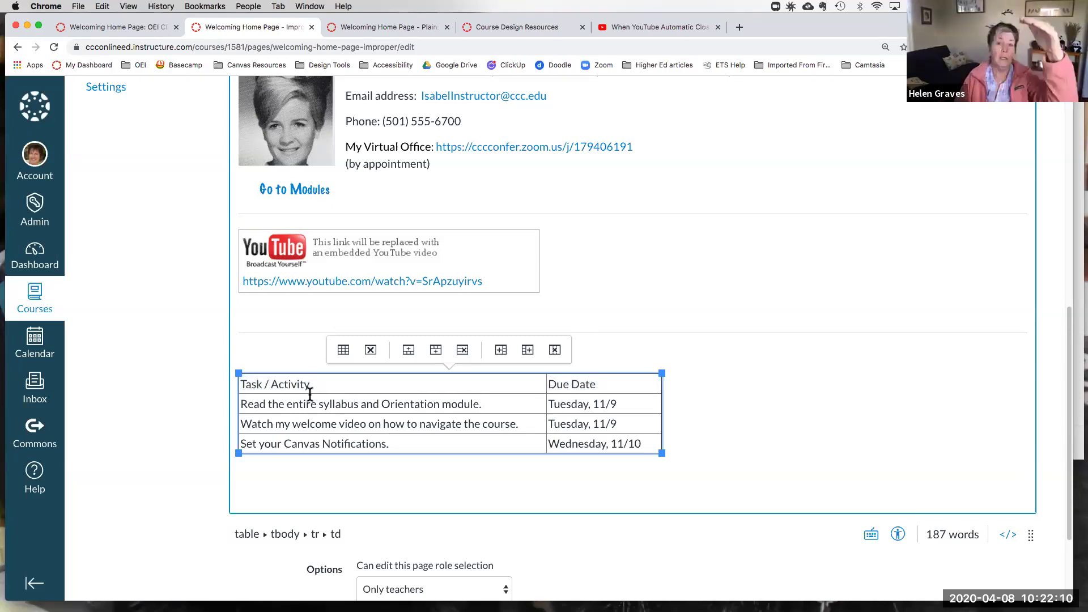
{"action": "left_click", "coordinate": [600, 386]}
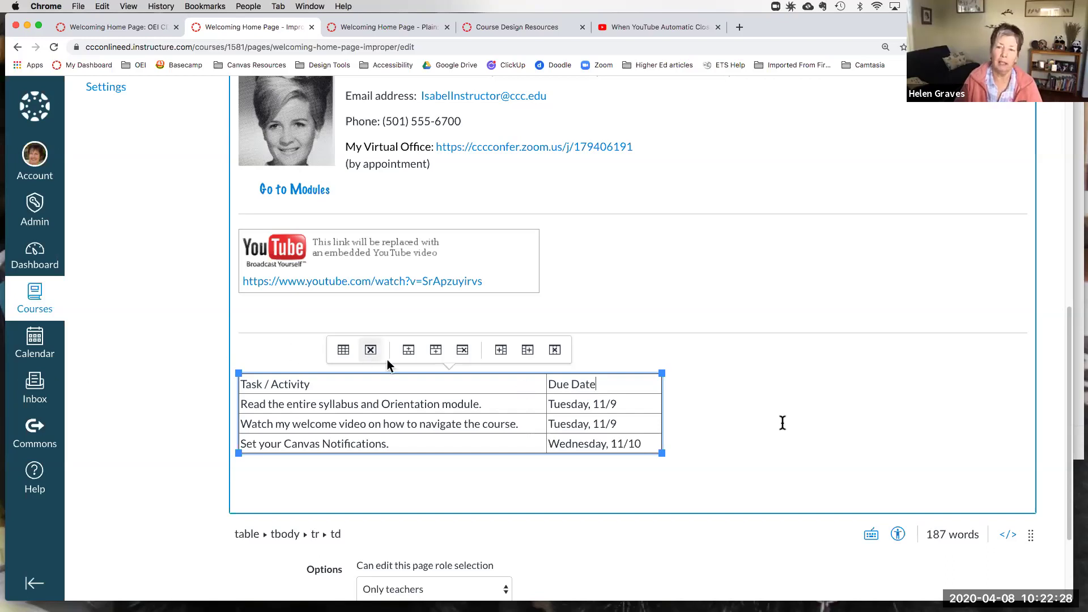
Step: Run the Accessibility Checker again, skip the image alt text issue, and apply the caption "Weekly Schedule" to the task table
{"action": "left_click", "coordinate": [898, 535]}
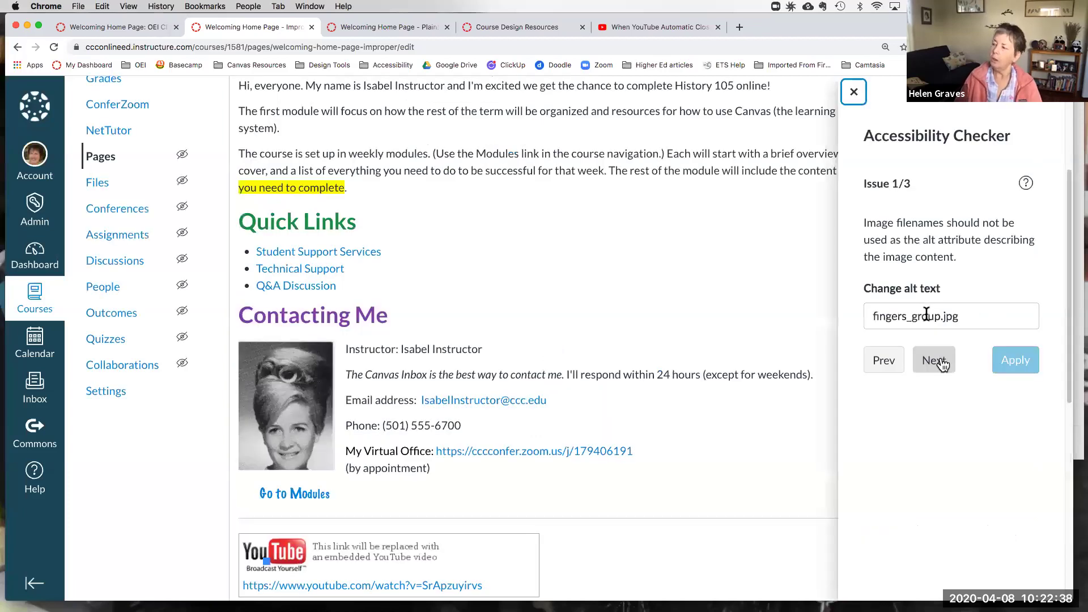
{"action": "left_click", "coordinate": [934, 361]}
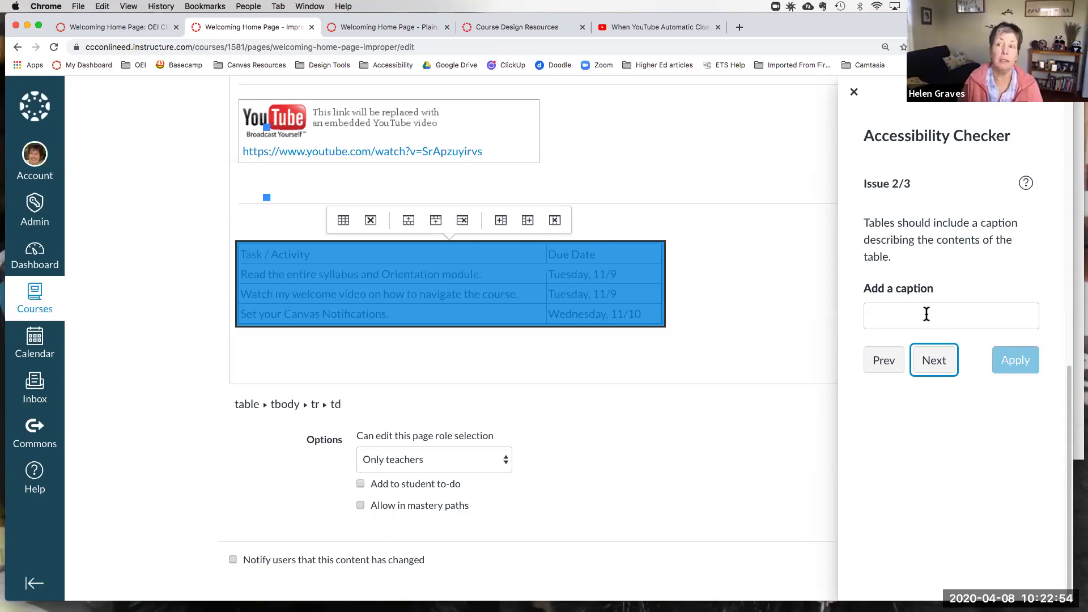
{"action": "left_click", "coordinate": [927, 315]}
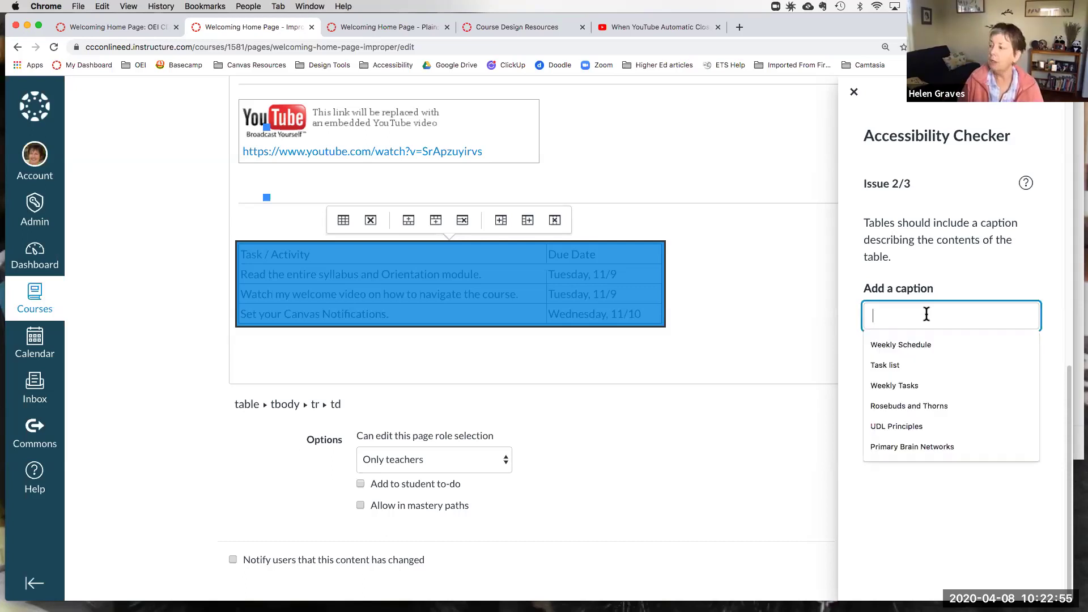
{"action": "left_click", "coordinate": [923, 345]}
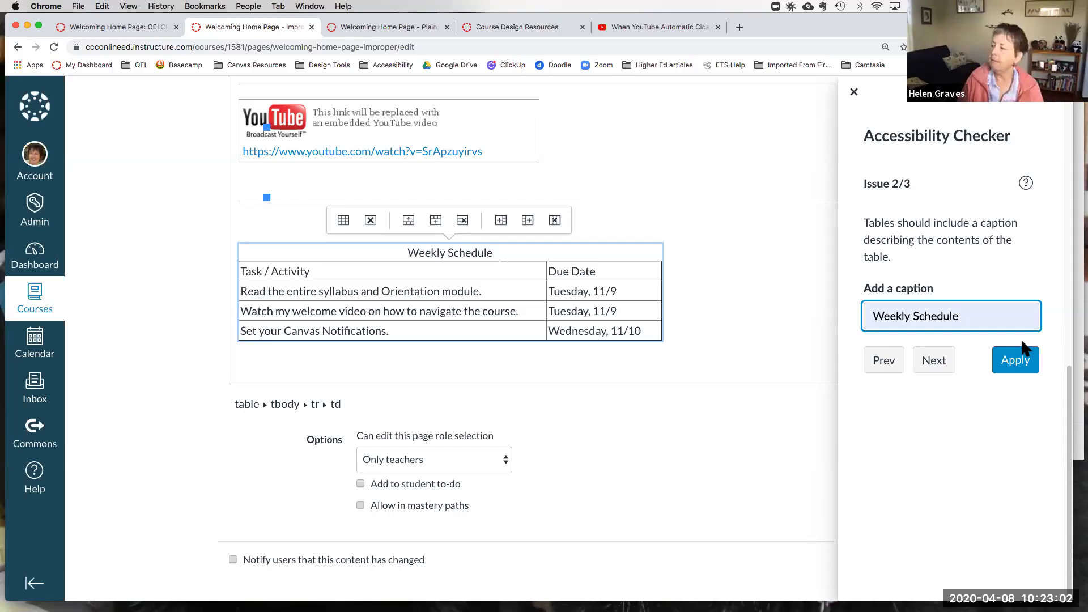
{"action": "left_click", "coordinate": [1023, 363]}
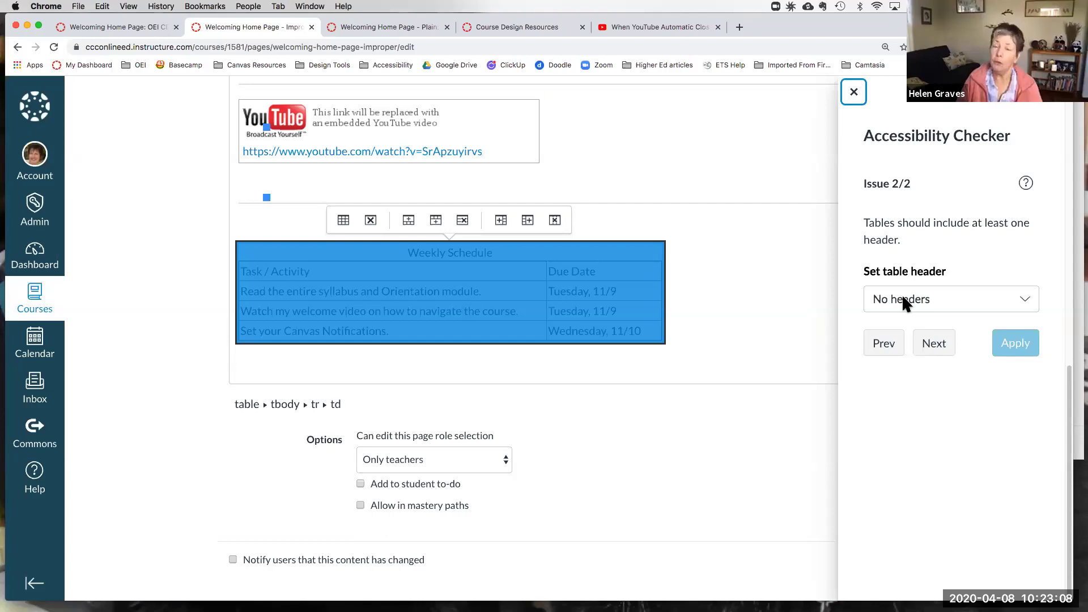
Step: Set the Weekly Schedule table's header to Header row and apply the fix
{"action": "left_click", "coordinate": [1024, 298]}
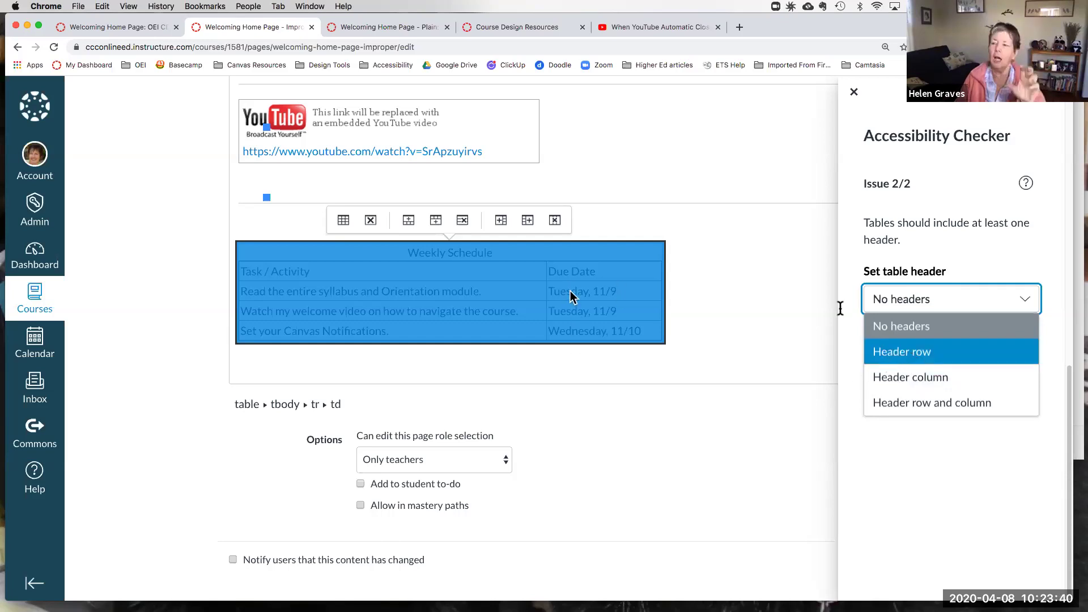
{"action": "left_click", "coordinate": [915, 353]}
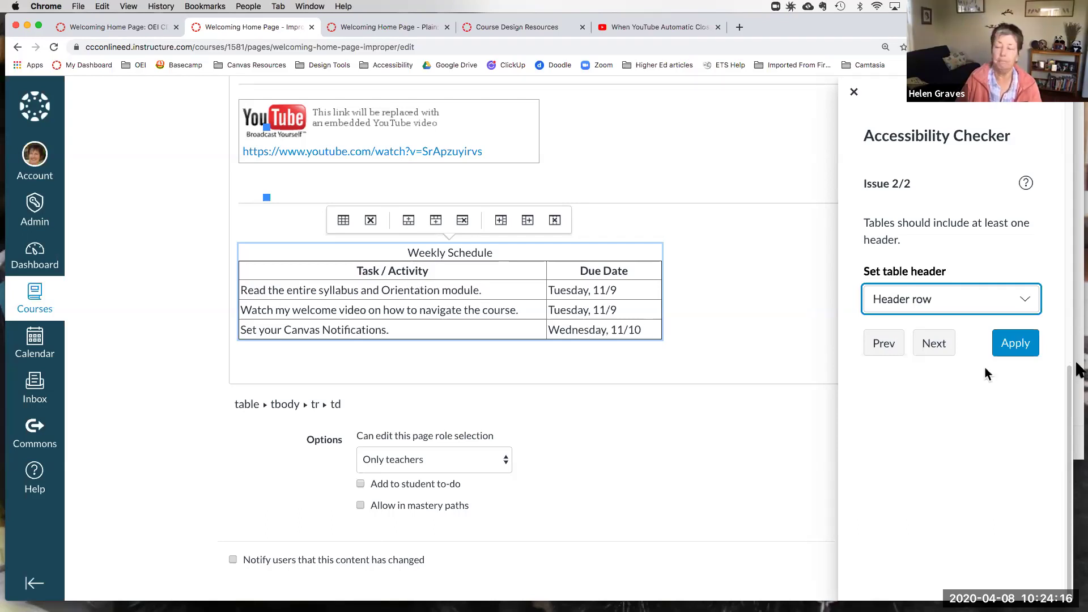
{"action": "left_click", "coordinate": [1018, 343]}
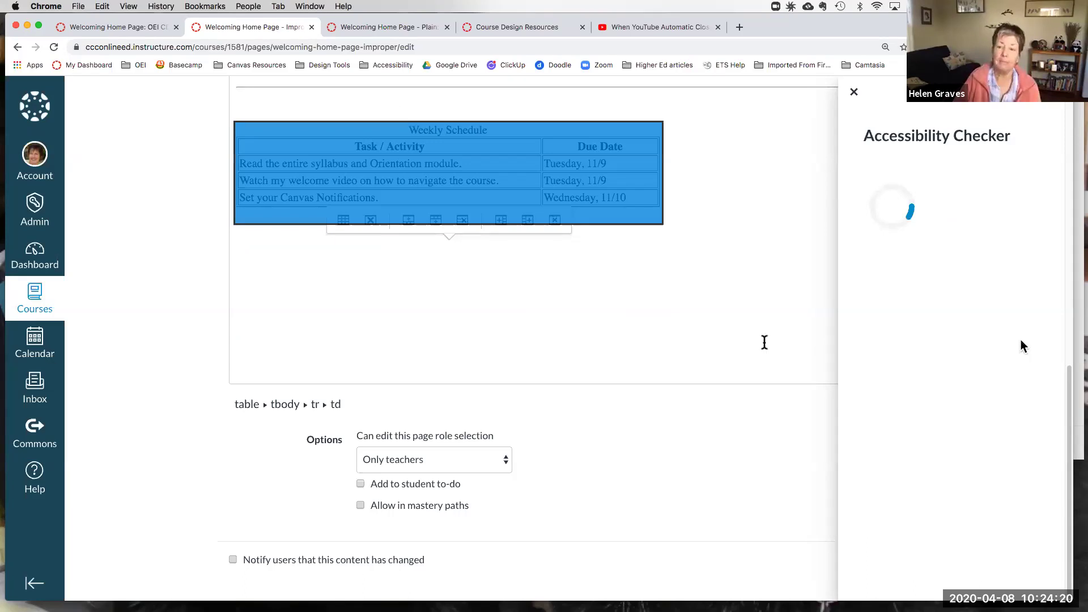
Step: Close the Accessibility Checker, open the Course Design Resources modules and examine the pages listed under SECTION D - Accessibility
{"action": "left_click", "coordinate": [854, 92]}
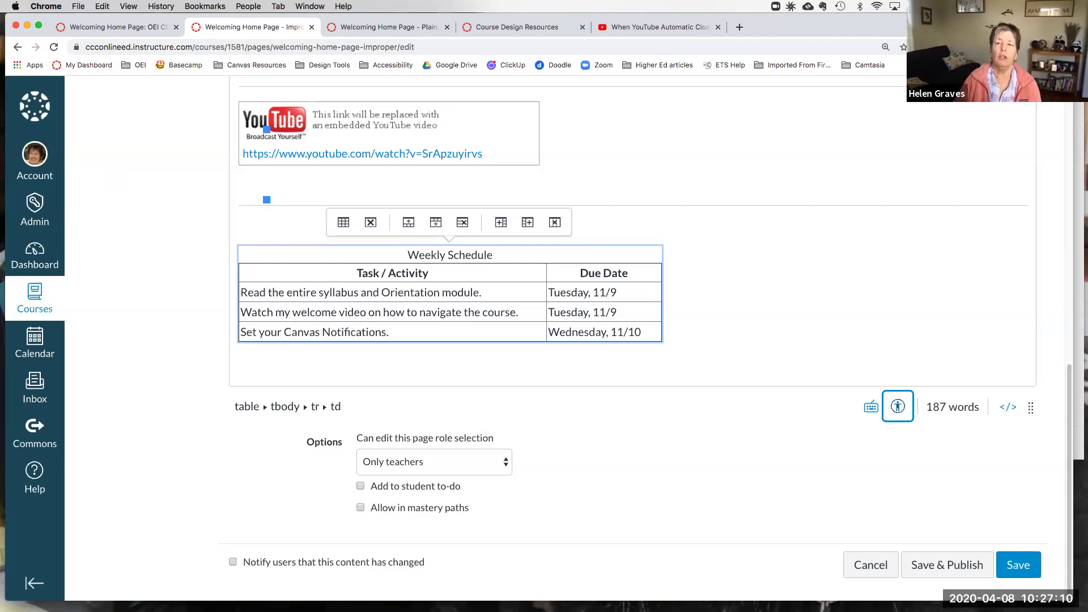
{"action": "left_click", "coordinate": [524, 25]}
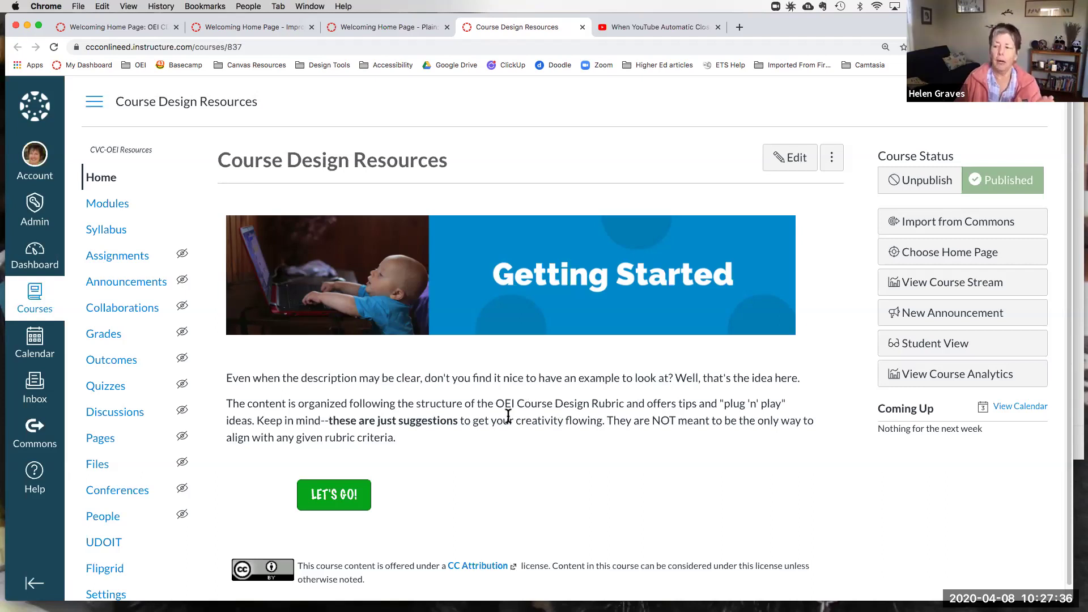
{"action": "left_click", "coordinate": [347, 498]}
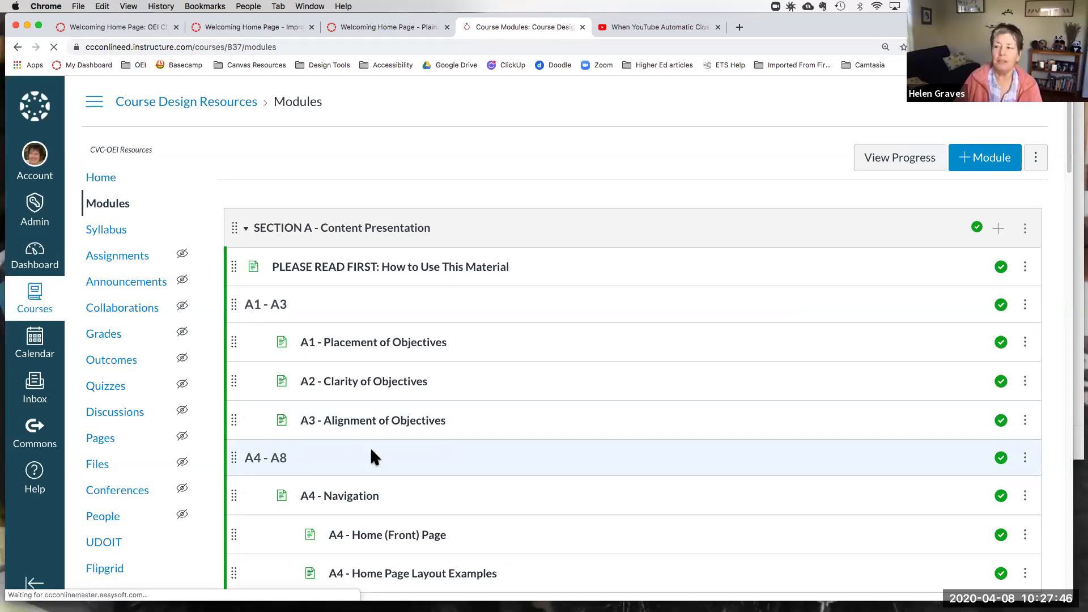
{"action": "scroll", "coordinate": [371, 450], "scroll_direction": "down", "scroll_amount": 1}
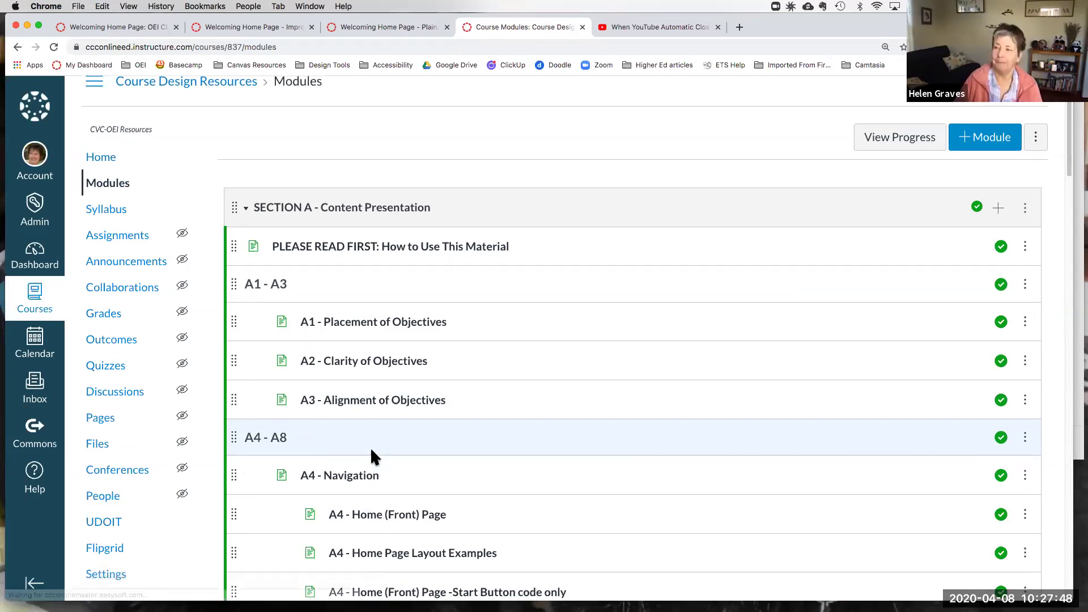
{"action": "scroll", "coordinate": [372, 452], "scroll_direction": "down", "scroll_amount": 6}
{"action": "scroll", "coordinate": [372, 453], "scroll_direction": "down", "scroll_amount": 10}
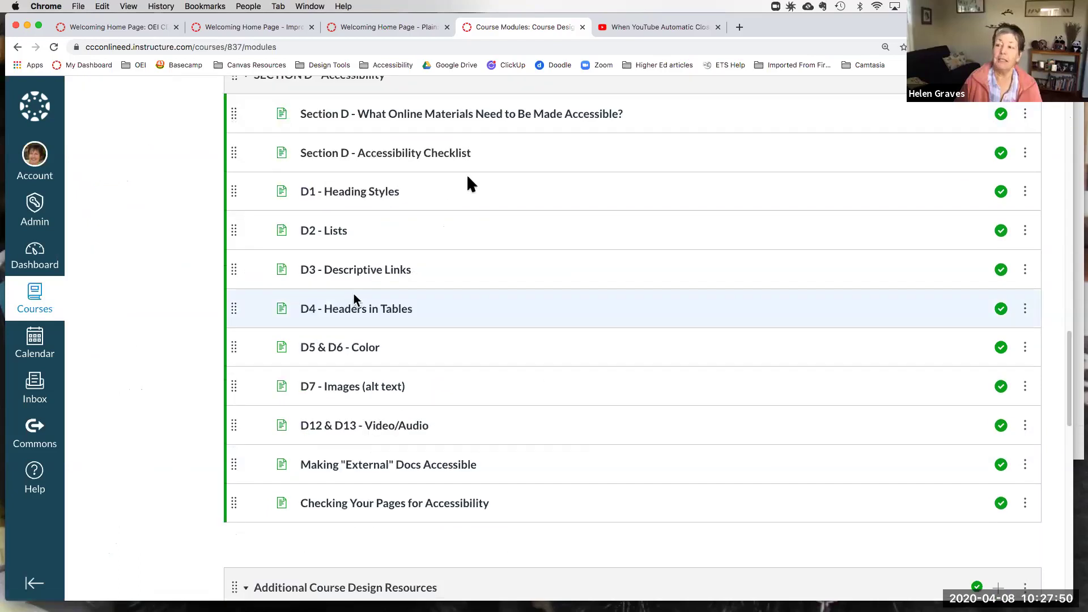
{"action": "scroll", "coordinate": [467, 181], "scroll_direction": "up", "scroll_amount": 2}
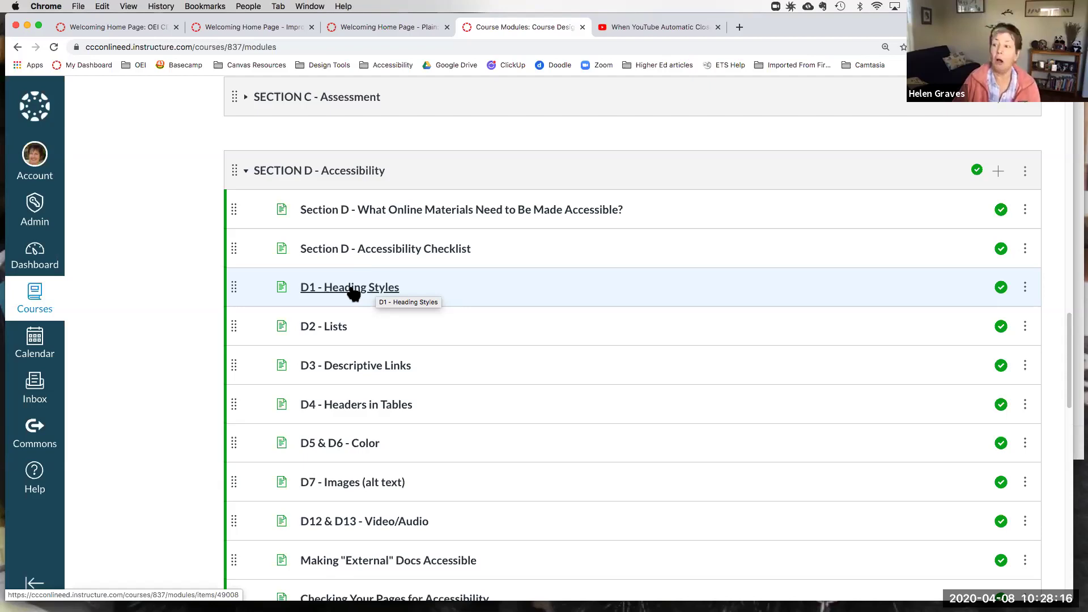
{"action": "scroll", "coordinate": [352, 323], "scroll_direction": "down", "scroll_amount": 1}
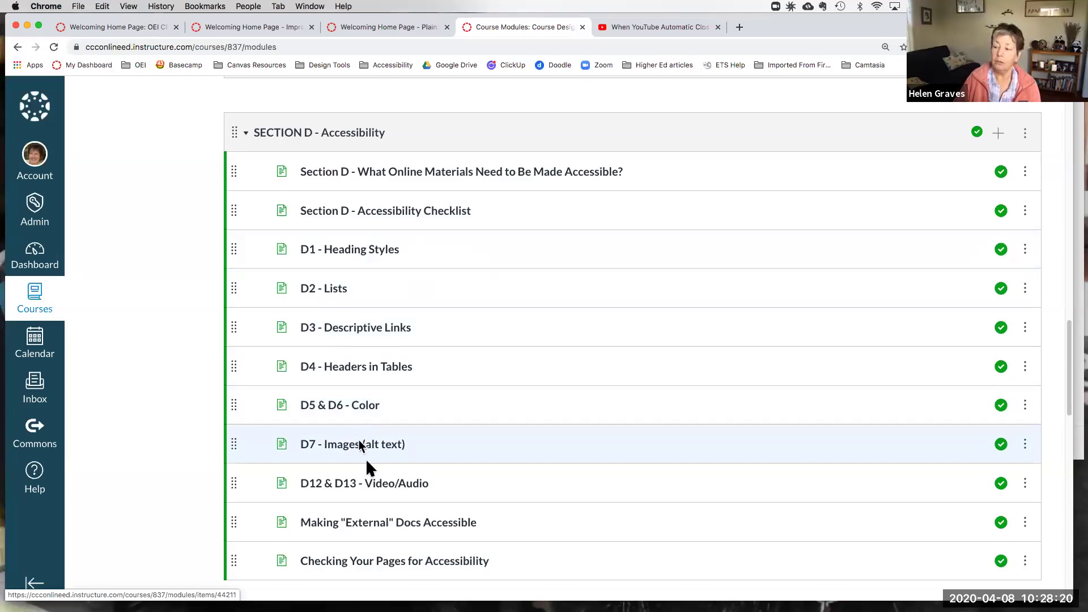
{"action": "scroll", "coordinate": [384, 396], "scroll_direction": "down", "scroll_amount": 1}
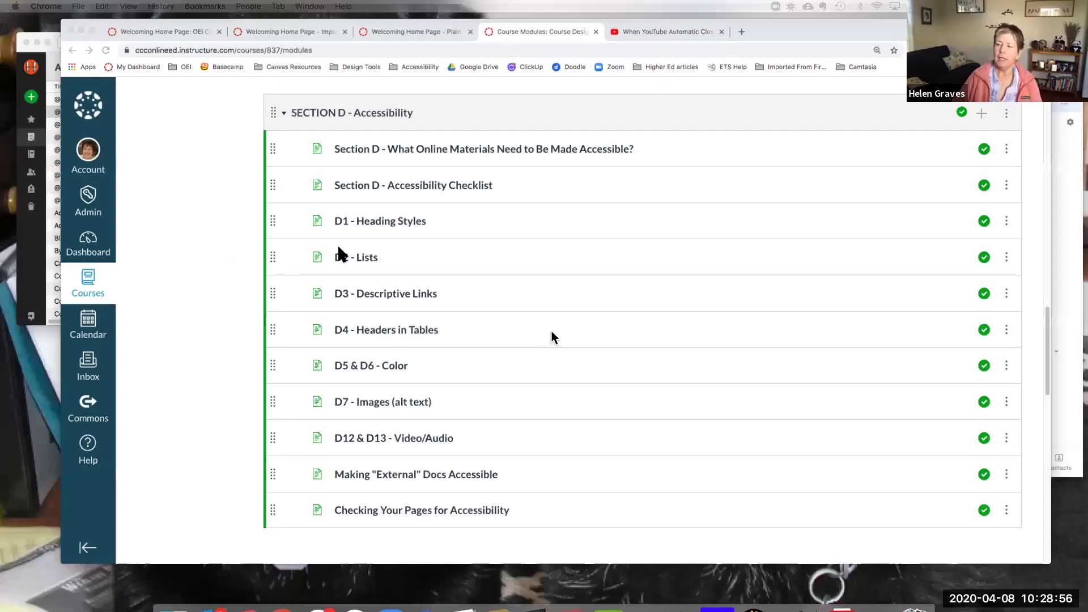
Step: Switch to the full-screen slide presentation and advance past the Screen Readers slide
{"action": "key", "text": "ctrl+Right"}
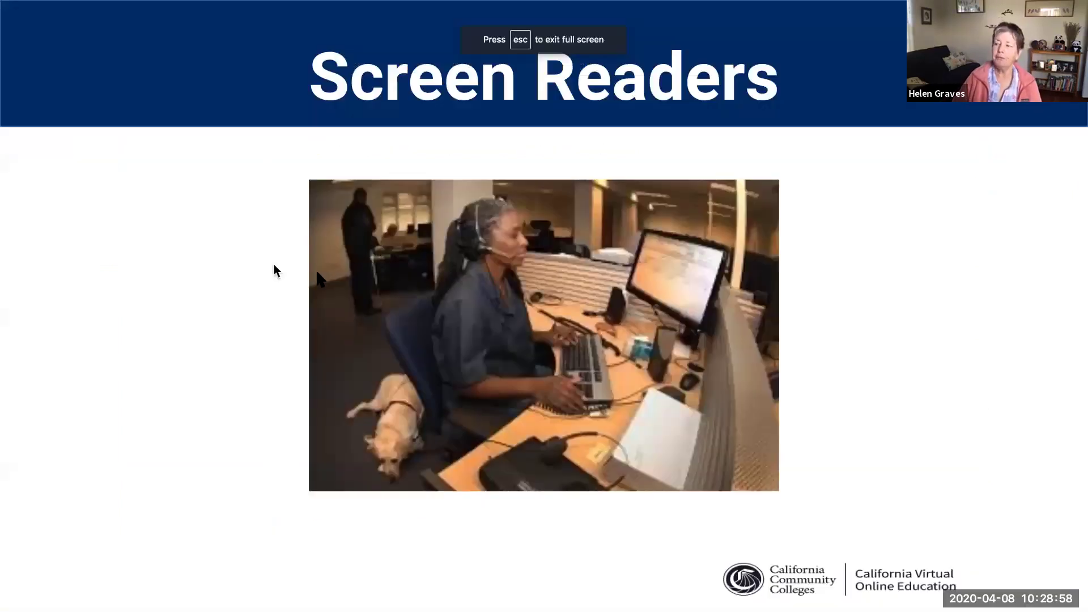
{"action": "key", "text": "Right"}
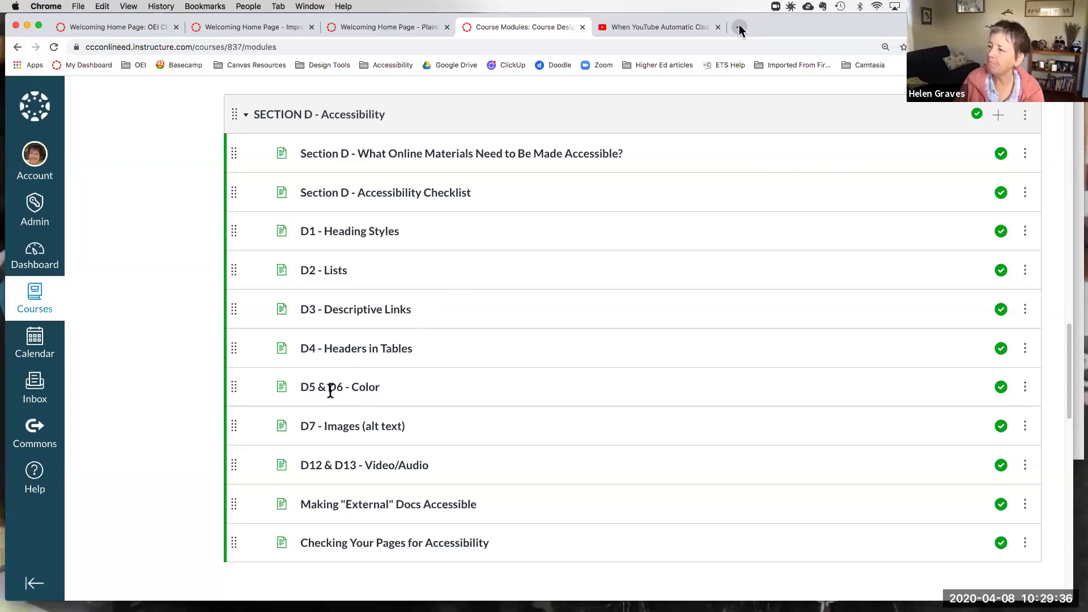
Step: Open cvc.edu/about-the-oei/resources in a new tab and examine its linked Instructional, Student Services, and Shared College Resources Canvas shell
{"action": "left_click", "coordinate": [739, 28]}
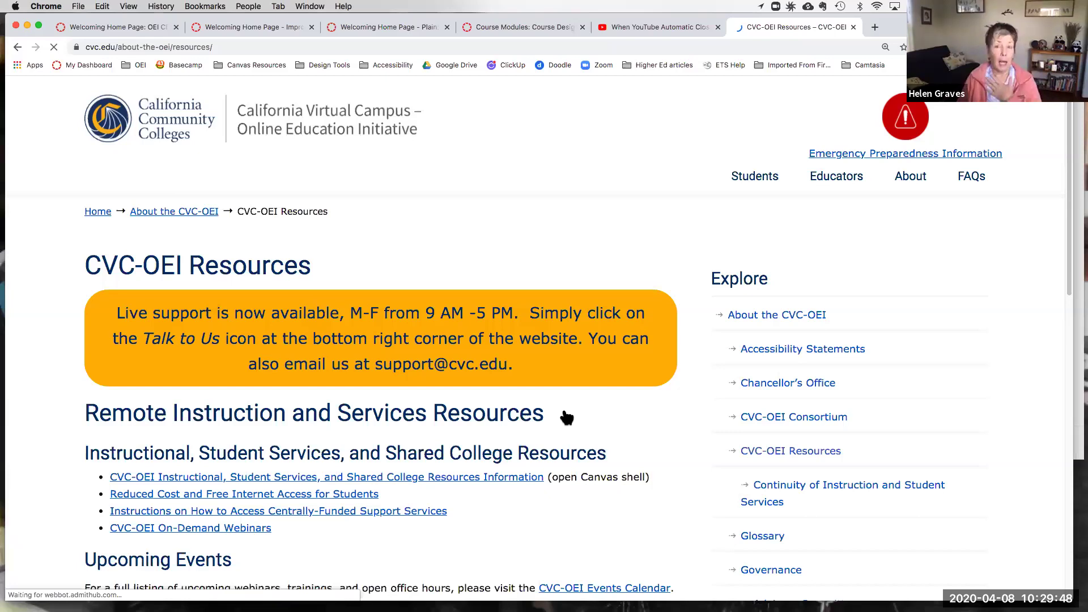
{"action": "scroll", "coordinate": [567, 417], "scroll_direction": "down", "scroll_amount": 3}
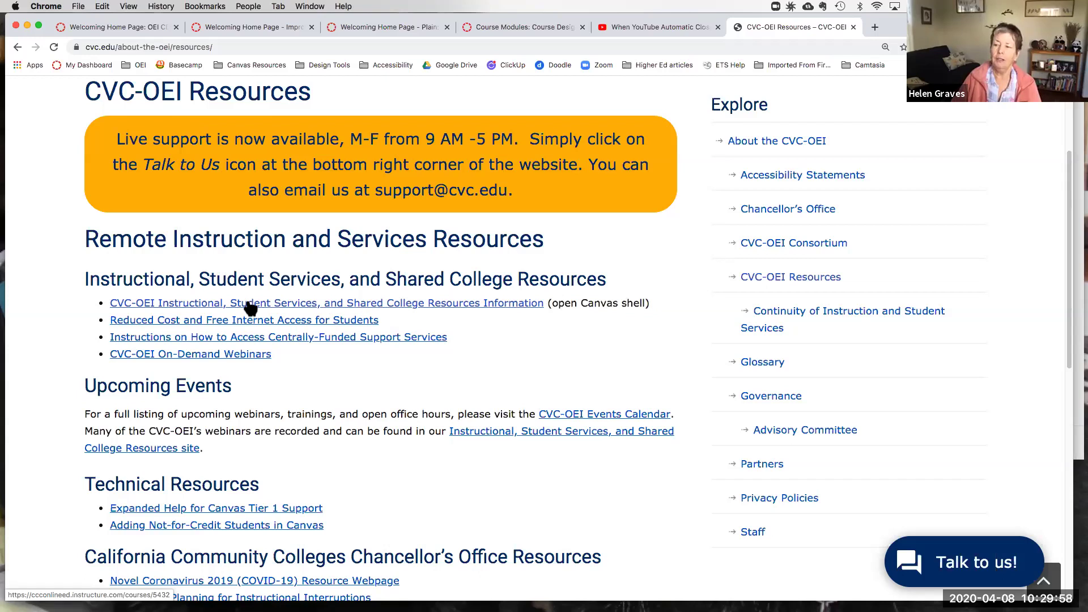
{"action": "left_click", "coordinate": [366, 304]}
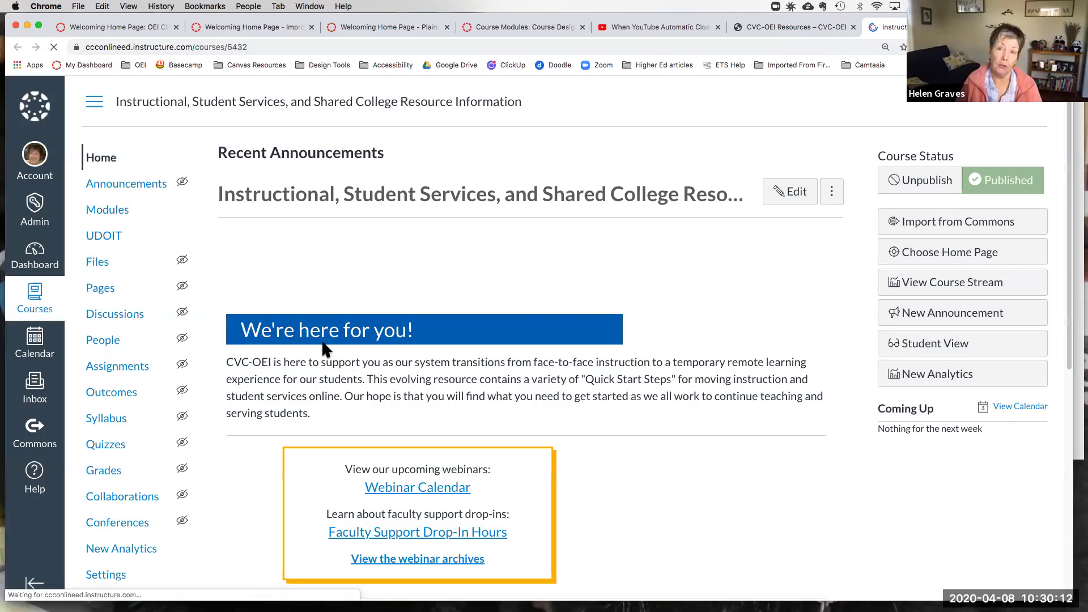
{"action": "scroll", "coordinate": [323, 343], "scroll_direction": "down", "scroll_amount": 4}
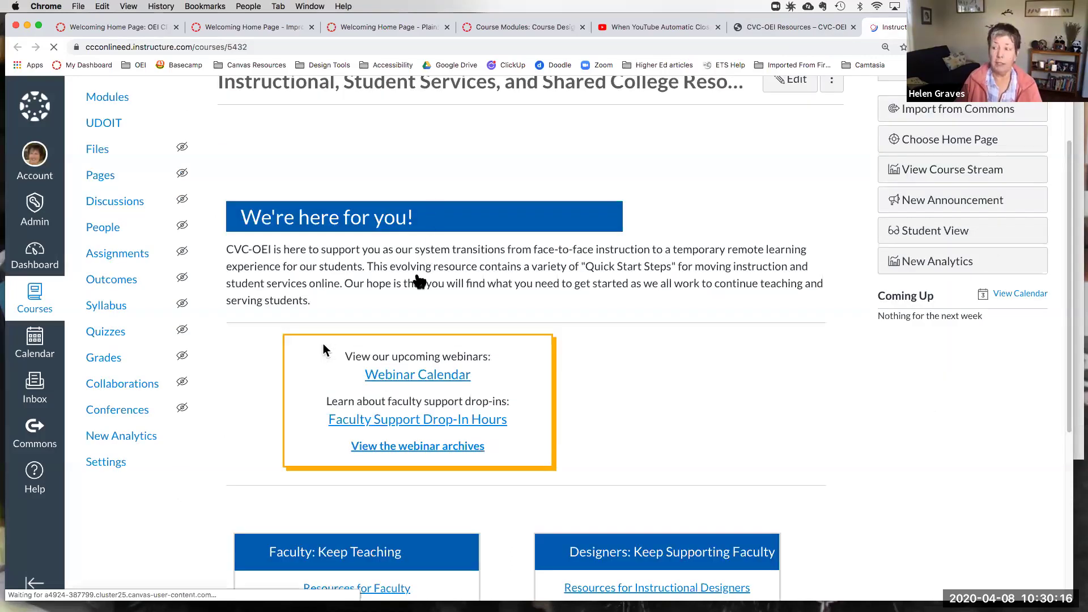
{"action": "scroll", "coordinate": [418, 284], "scroll_direction": "down", "scroll_amount": 5}
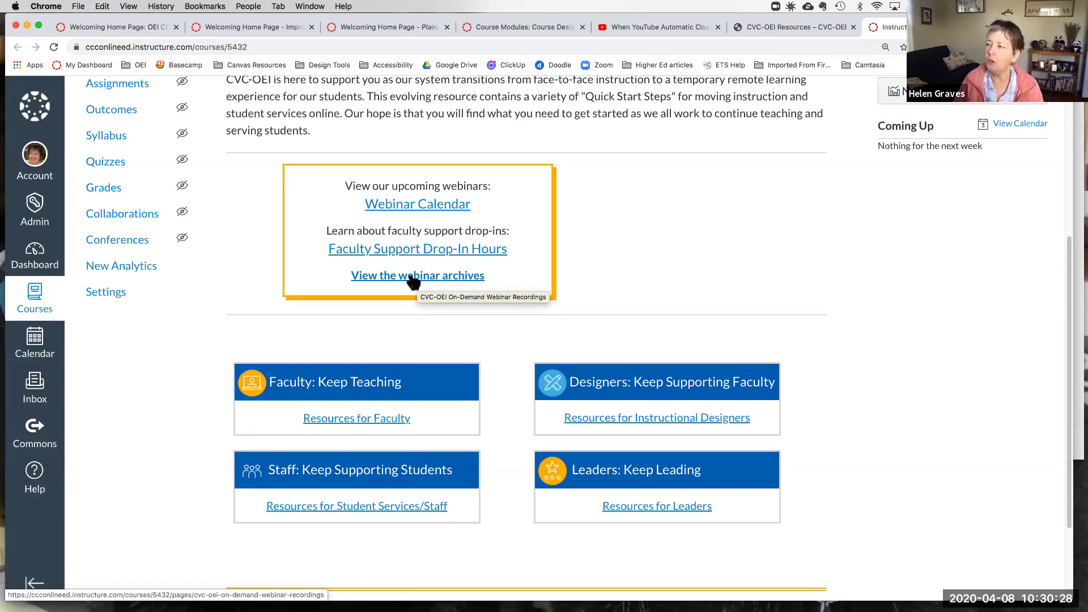
Step: Return to the CVC-OEI Resources page and switch to the presentation's "Want More?" slide
{"action": "left_click", "coordinate": [809, 28]}
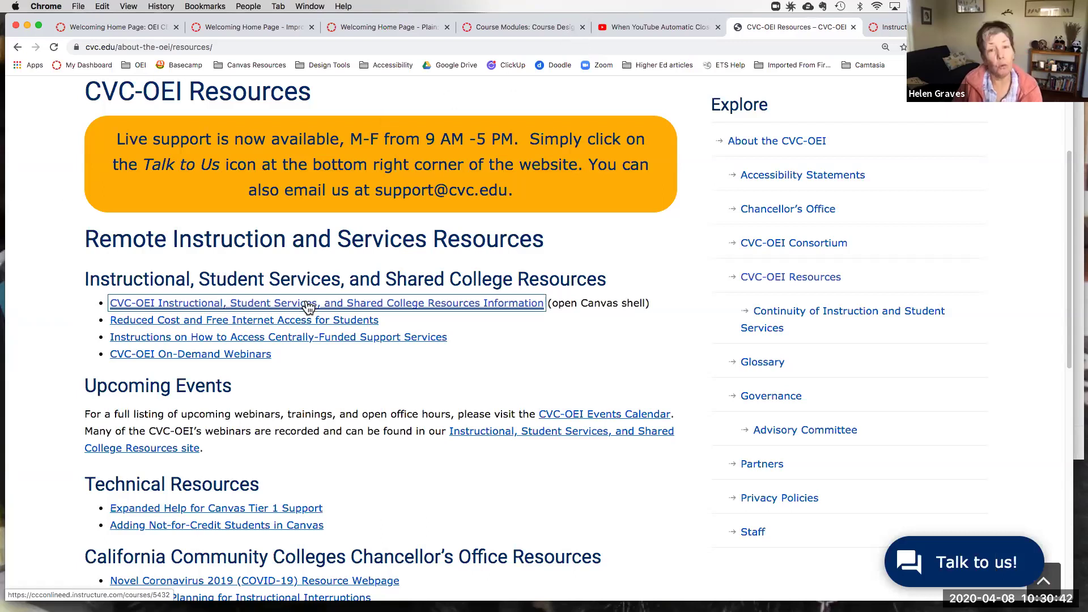
{"action": "key", "text": "ctrl+Up"}
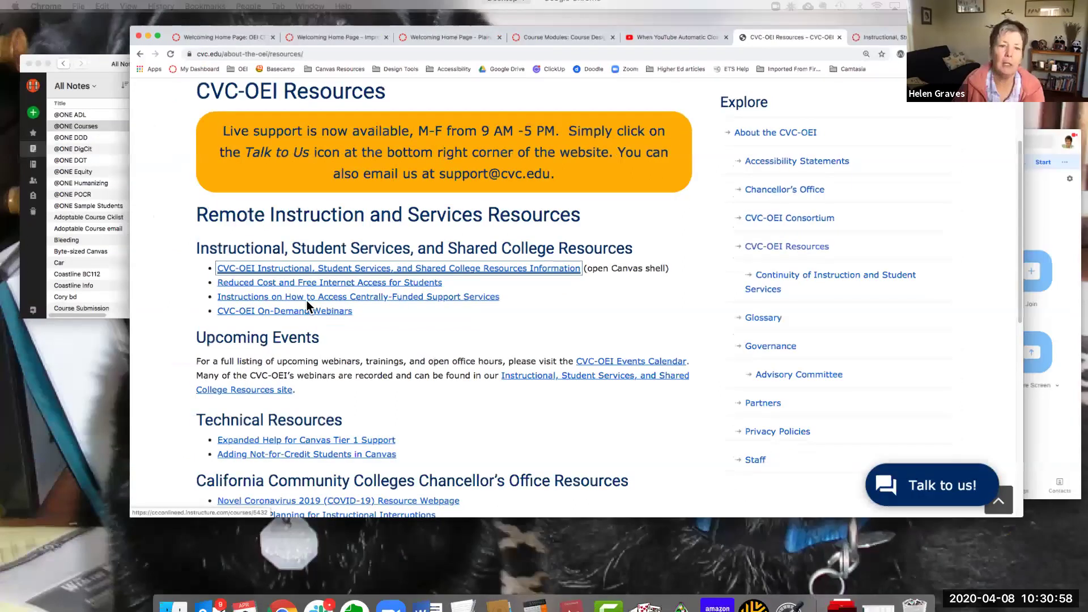
{"action": "key", "text": "ctrl+Right"}
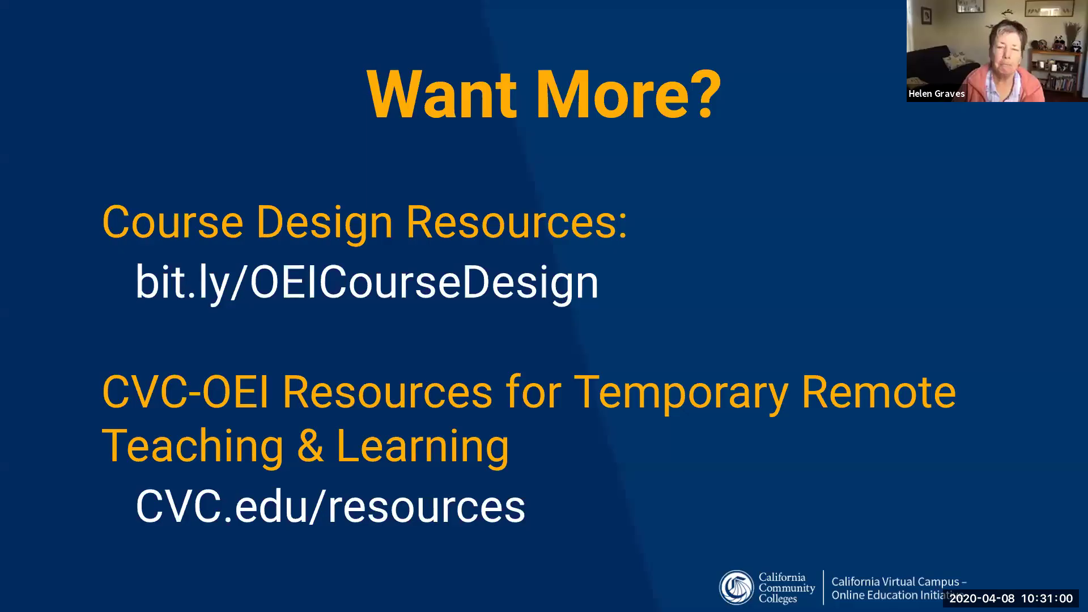
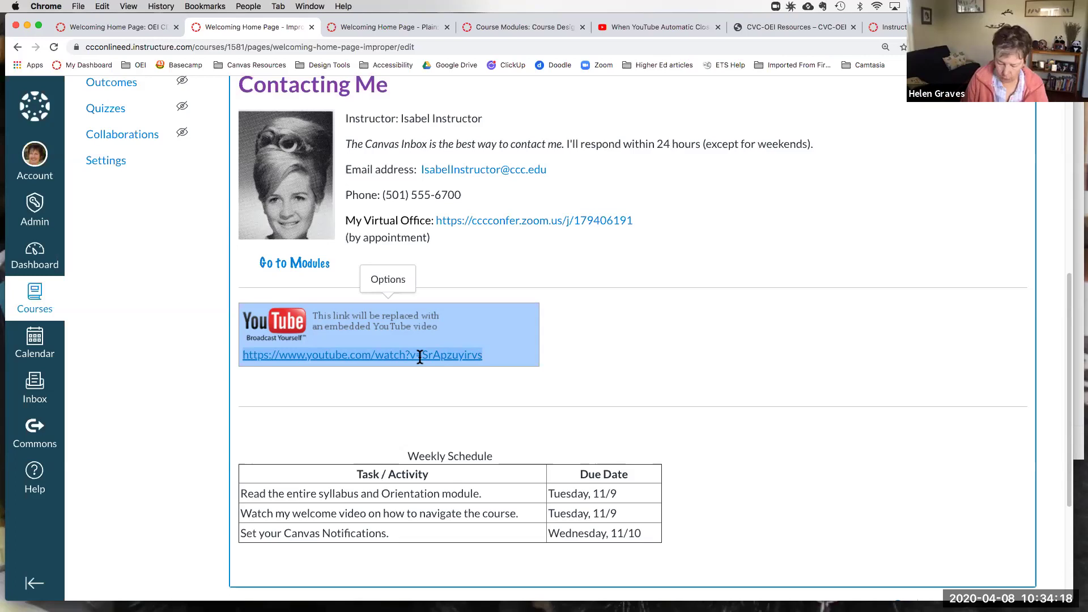
Step: Replace the raw YouTube URL text on the Welcoming Home Page with the descriptive link text "Cute Puppies at Play"
{"action": "type", "text": "Cutre"}
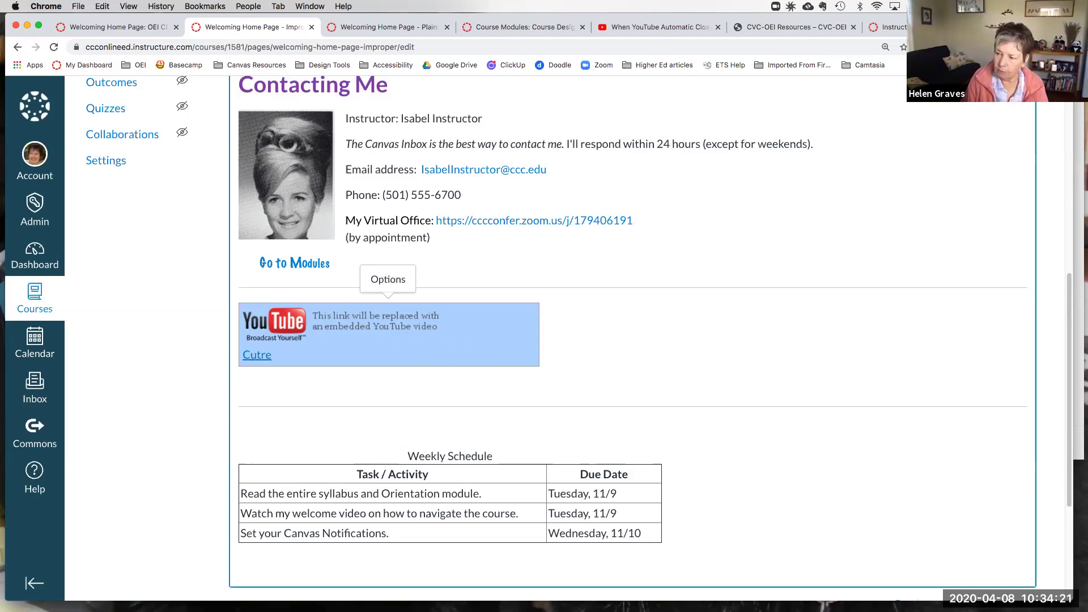
{"action": "key", "text": "BackSpace"}
{"action": "type", "text": "e Puppies at Play"}
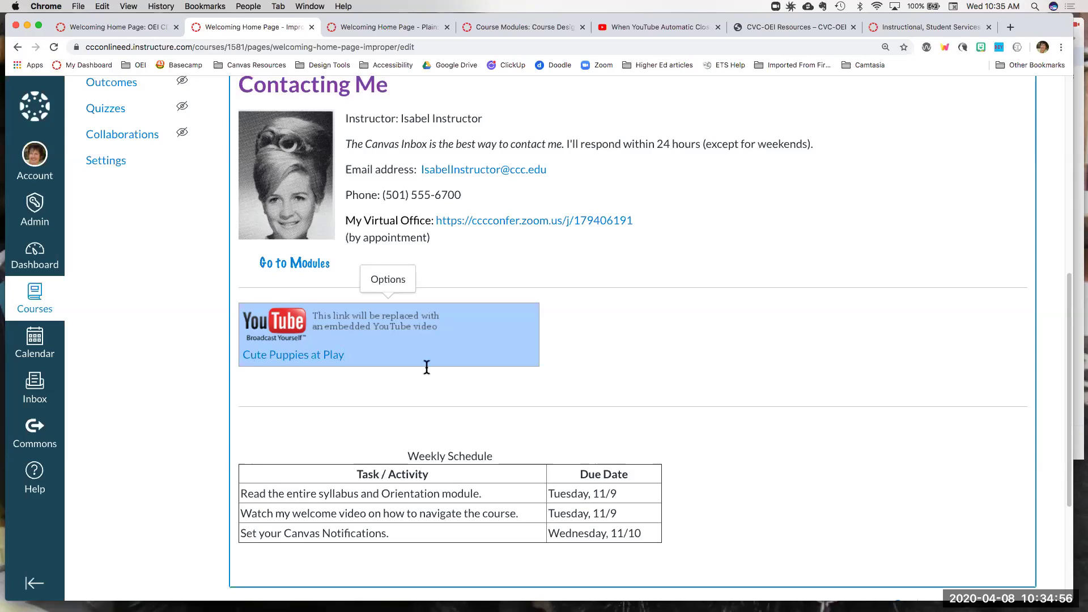
Step: Copy the raw Zoom URL after "My Virtual Office:" in the Contacting Me section and delete it from the page
{"action": "scroll", "coordinate": [470, 289], "scroll_direction": "up", "scroll_amount": 1}
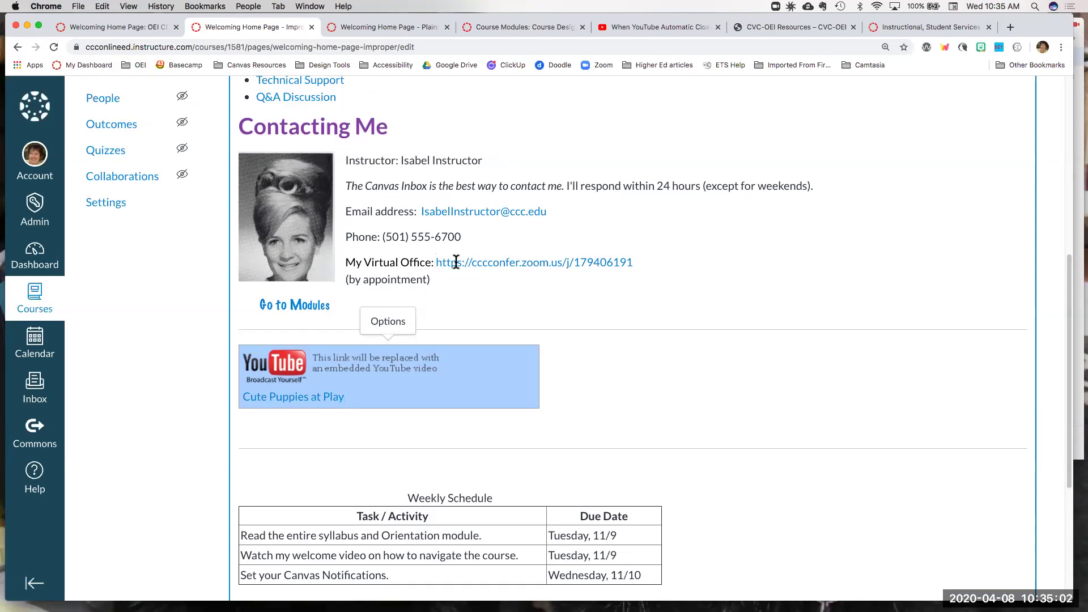
{"action": "left_click_drag", "start_coordinate": [437, 264], "coordinate": [632, 267]}
{"action": "key", "text": "super+c"}
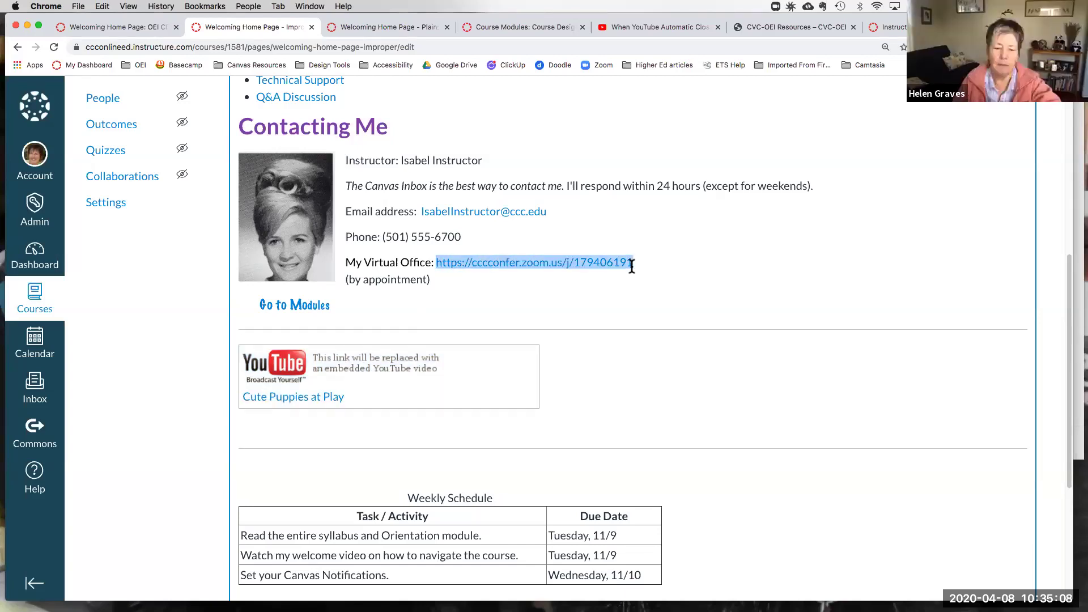
{"action": "key", "text": "BackSpace"}
Step: Turn the words "My Virtual Office" into a link to the copied Zoom meeting URL
{"action": "left_click_drag", "start_coordinate": [347, 263], "coordinate": [431, 264]}
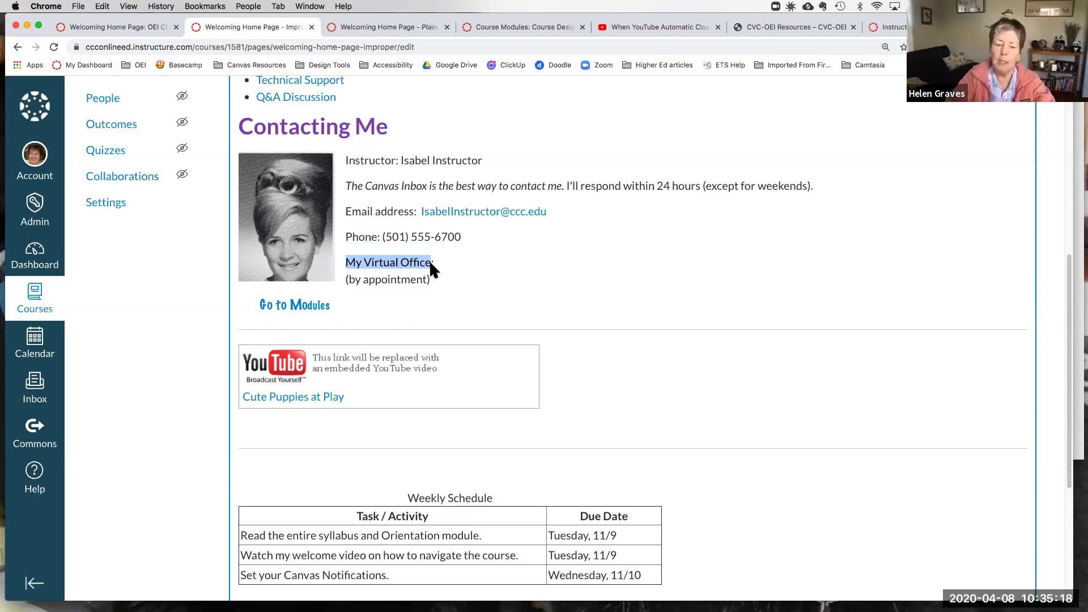
{"action": "key", "text": "super+k"}
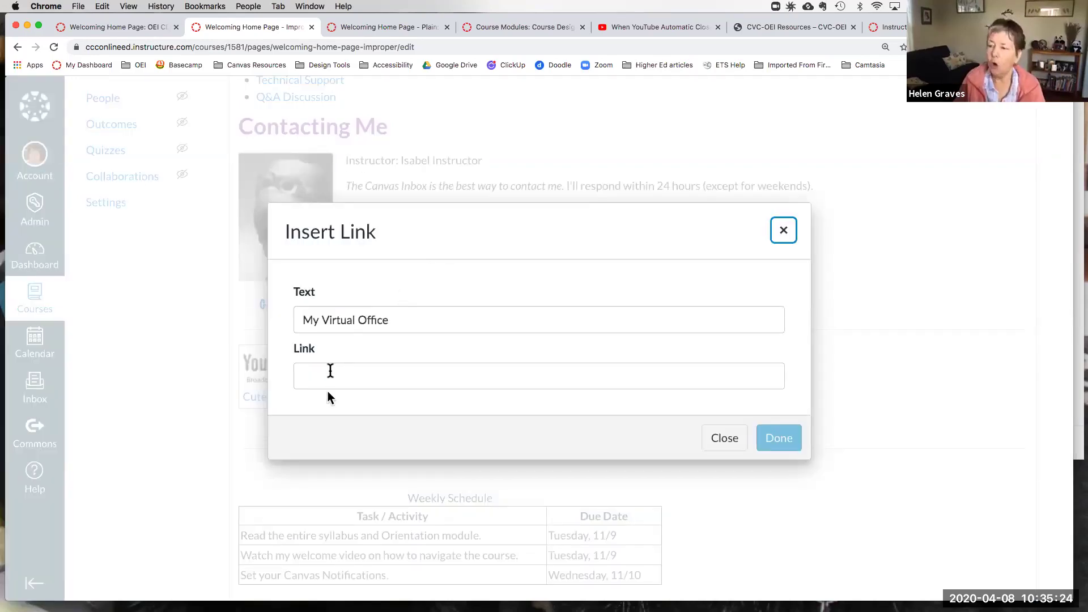
{"action": "left_click", "coordinate": [329, 374]}
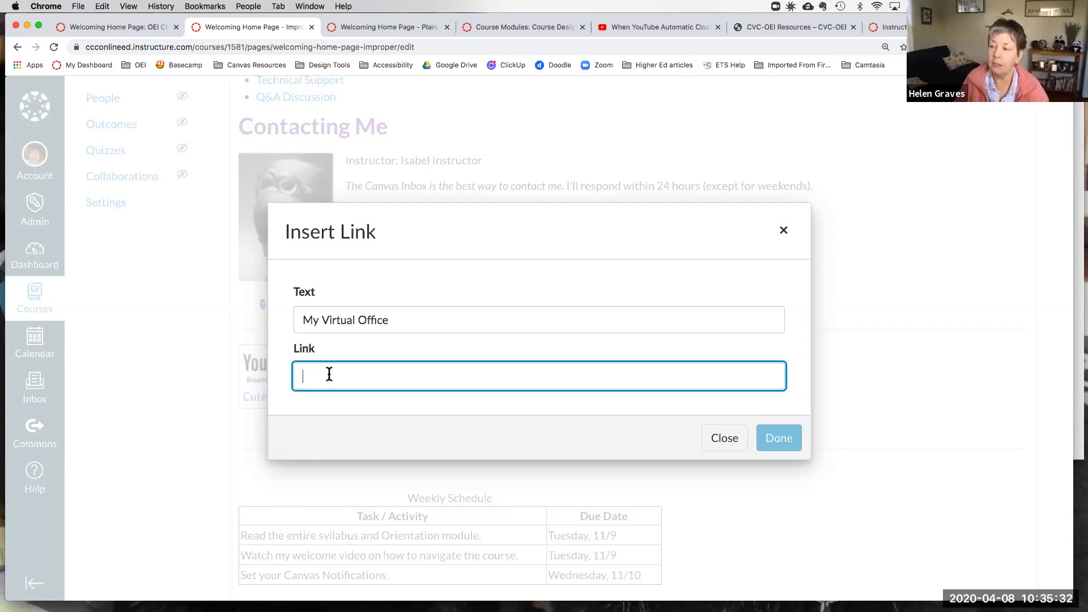
{"action": "key", "text": "super+v"}
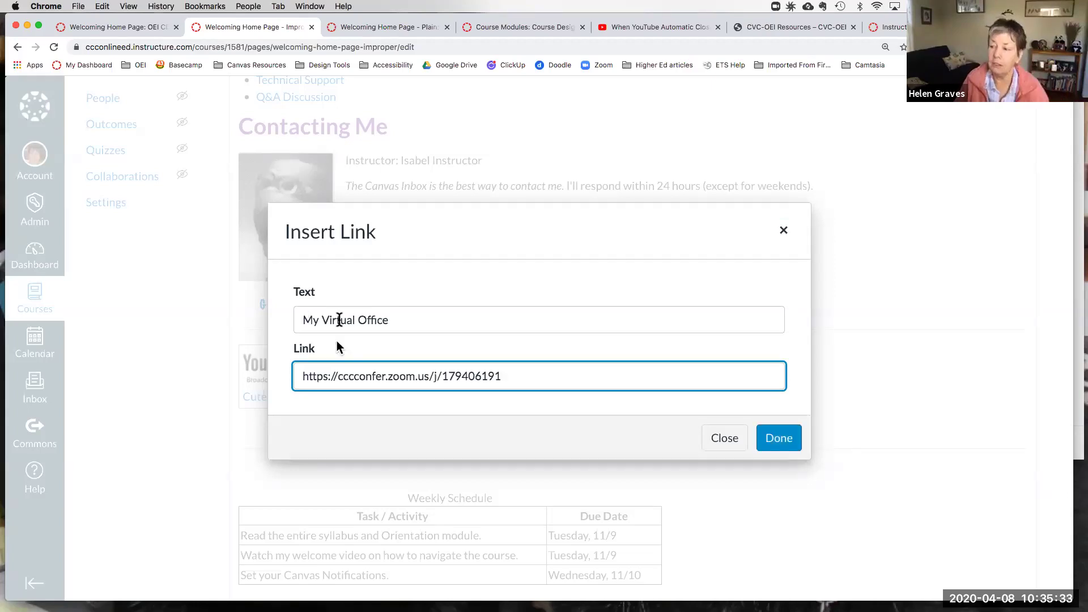
{"action": "left_click", "coordinate": [394, 320]}
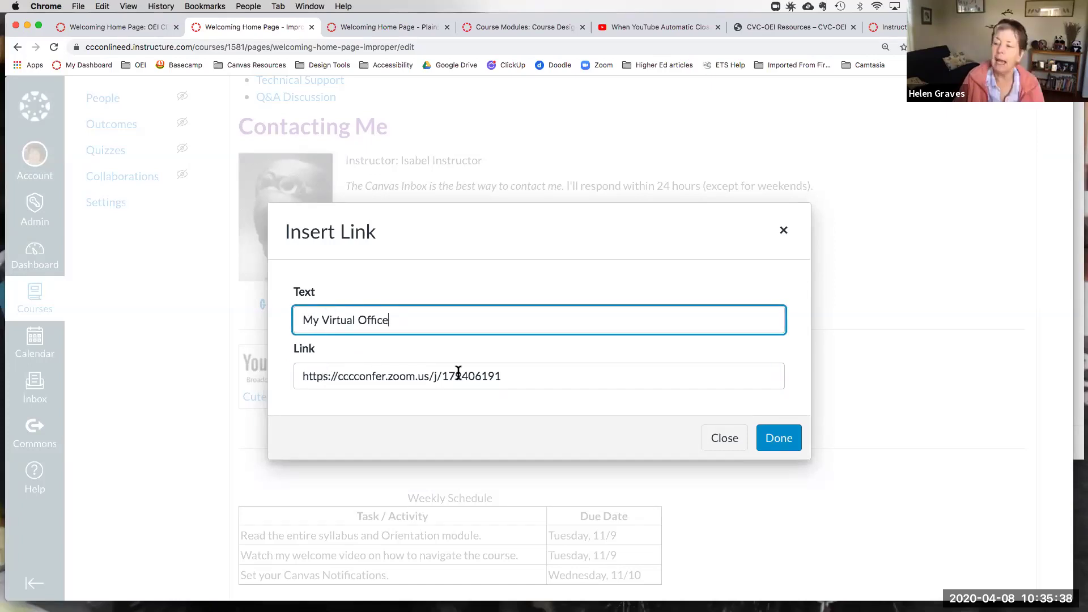
{"action": "left_click", "coordinate": [785, 444]}
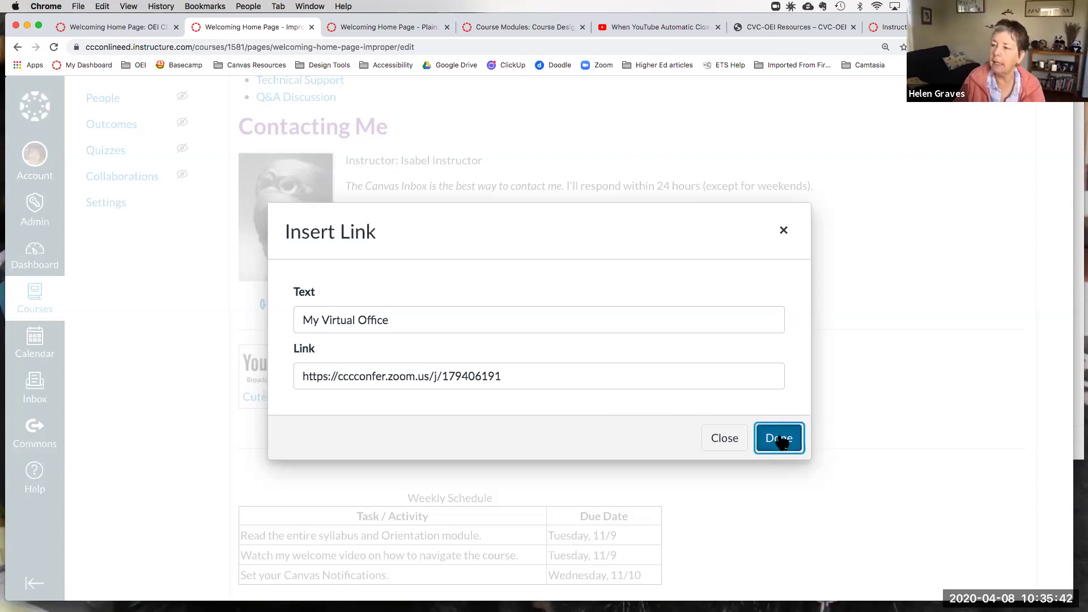
{"action": "left_click", "coordinate": [449, 265]}
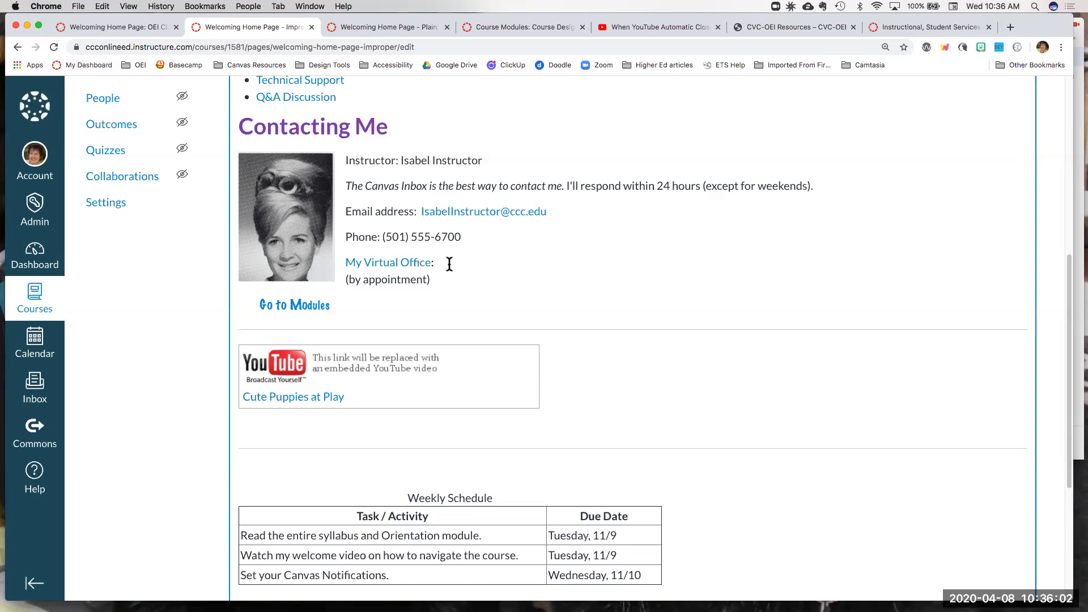
{"action": "left_click", "coordinate": [450, 265]}
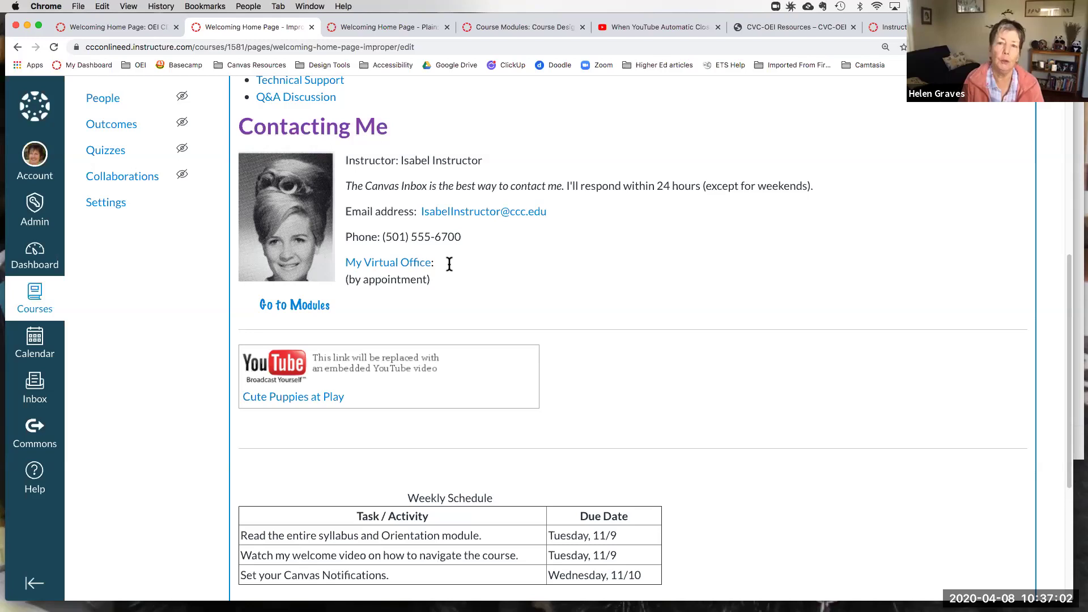
{"action": "left_click", "coordinate": [449, 264]}
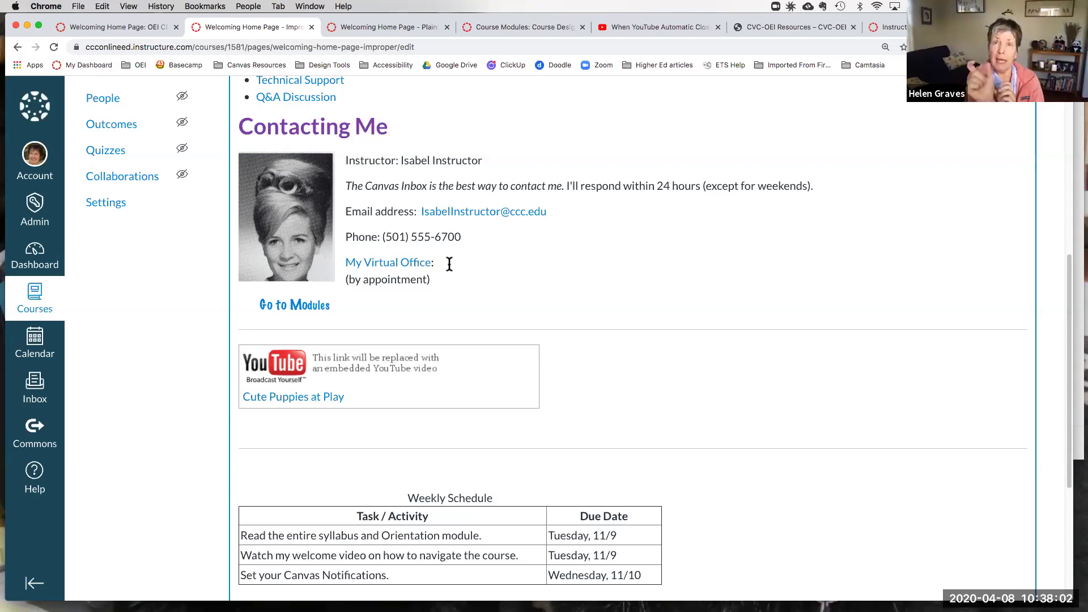
{"action": "left_click", "coordinate": [448, 264]}
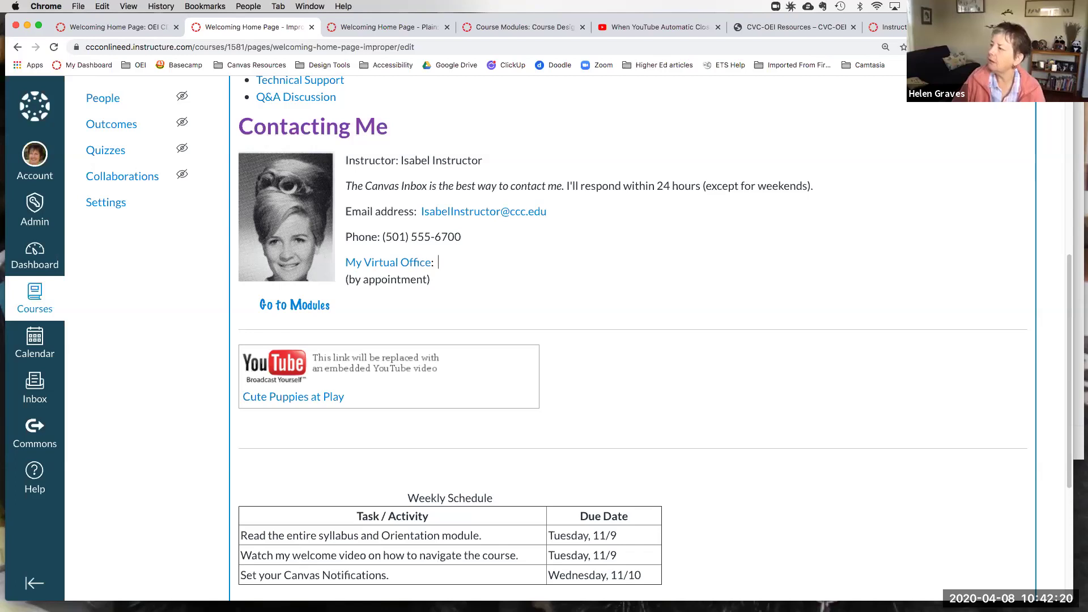
Step: Open the browser extension with the video captioning and transcription tools, examine its options and close it
{"action": "left_click", "coordinate": [999, 47]}
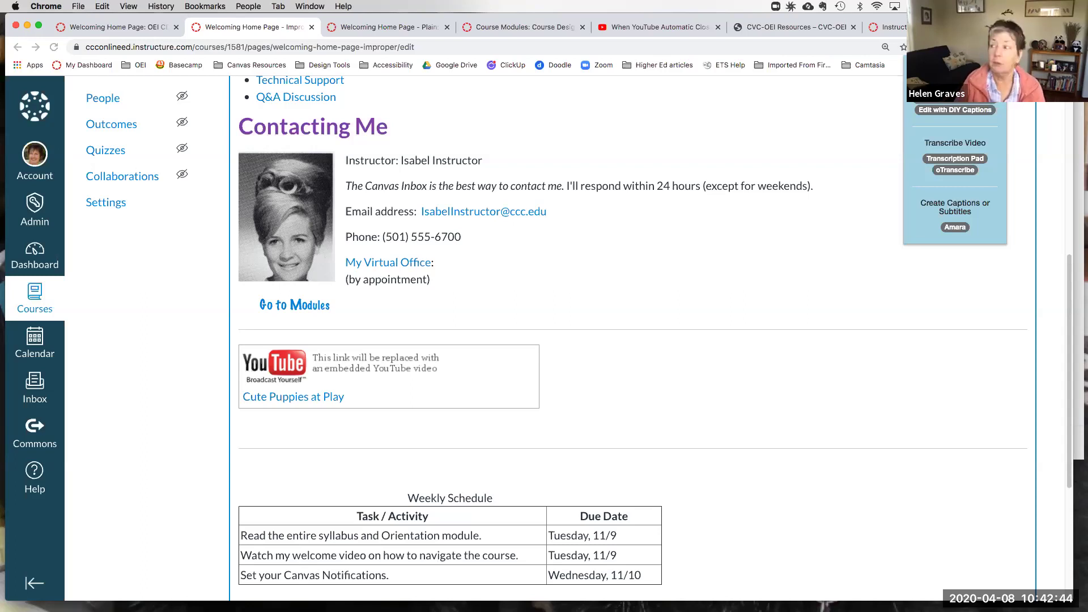
{"action": "left_click", "coordinate": [785, 116]}
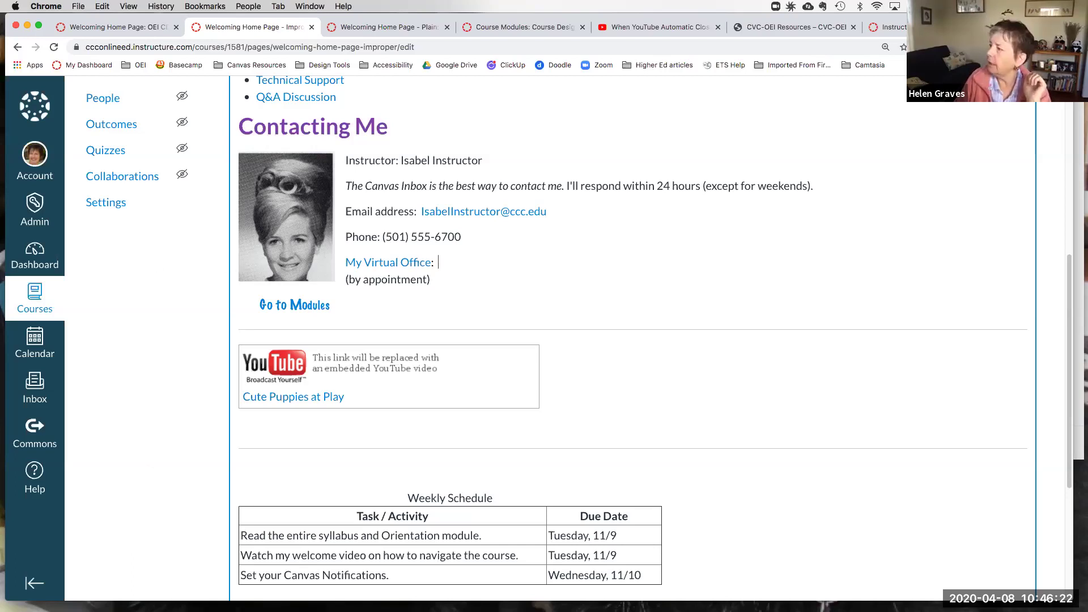
Step: Open onlinenetworkofeducators.org in a new tab, go to the Byte-sized Canvas page and look through its video articles
{"action": "key", "text": "super+t"}
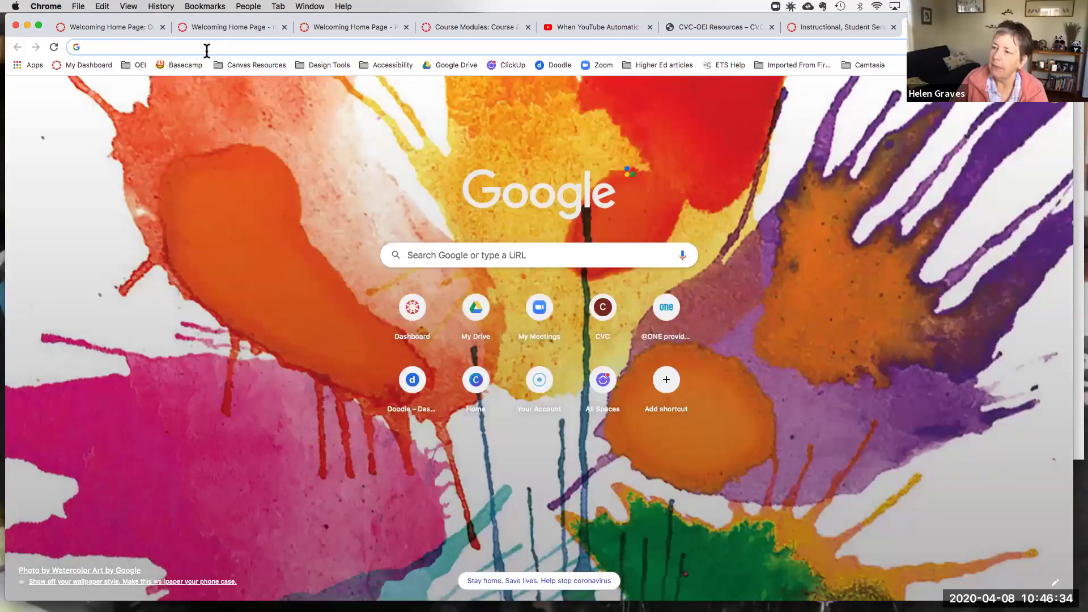
{"action": "type", "text": "onlinenetworkofeducators.org"}
{"action": "key", "text": "Return"}
{"action": "left_click_drag", "start_coordinate": [201, 47], "coordinate": [83, 49]}
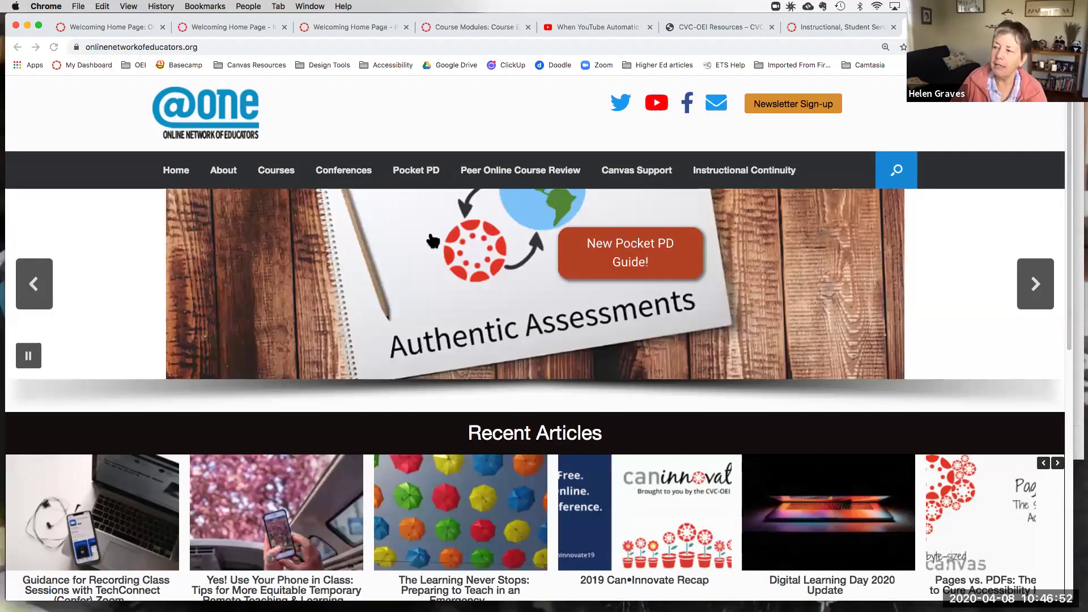
{"action": "left_click", "coordinate": [432, 241]}
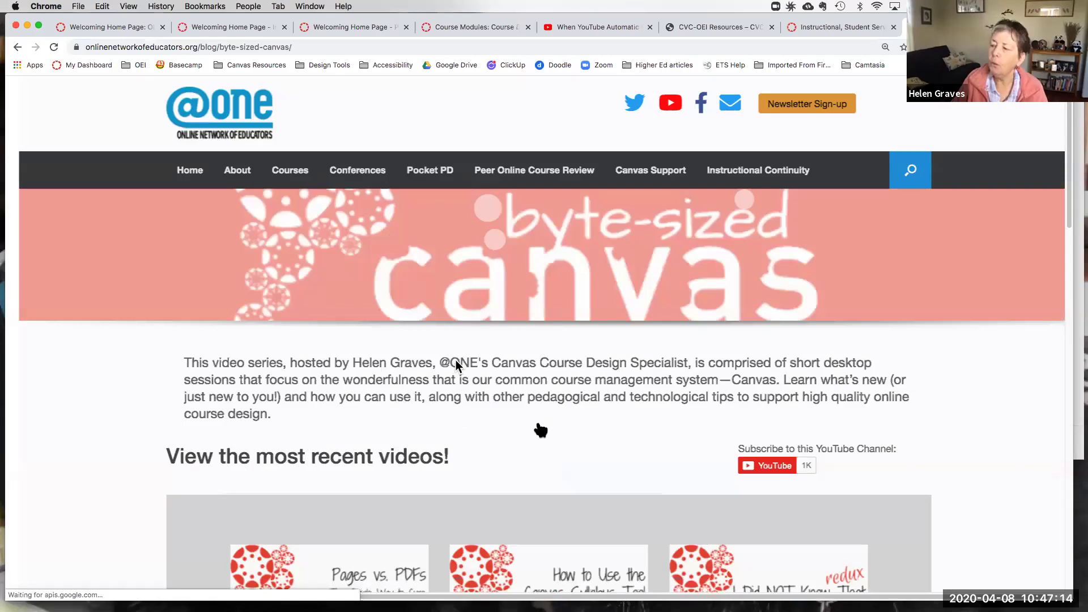
{"action": "scroll", "coordinate": [541, 431], "scroll_direction": "down", "scroll_amount": 10}
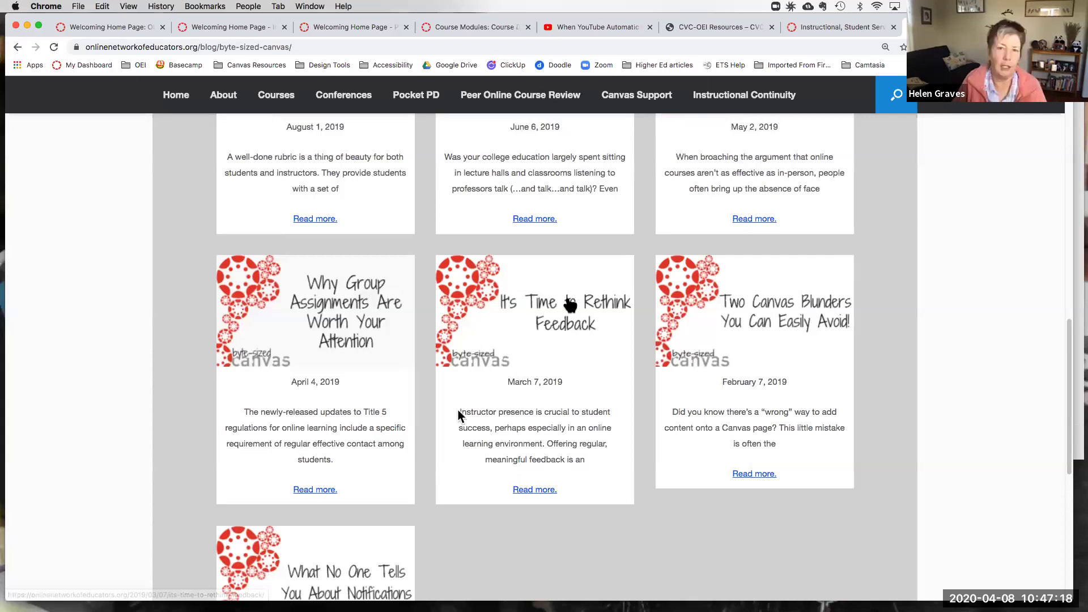
{"action": "scroll", "coordinate": [570, 307], "scroll_direction": "up", "scroll_amount": 4}
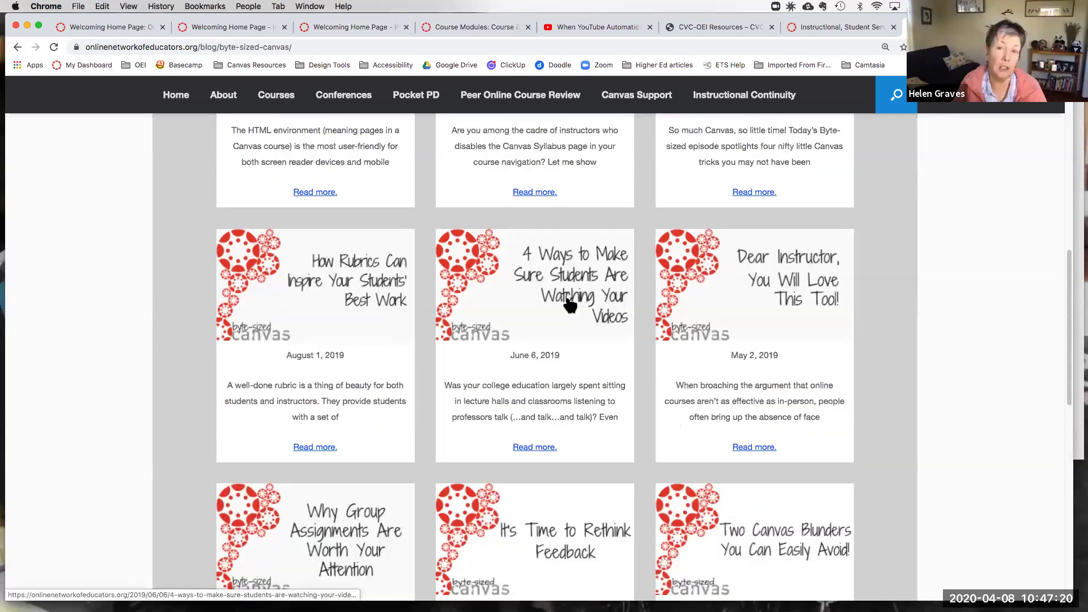